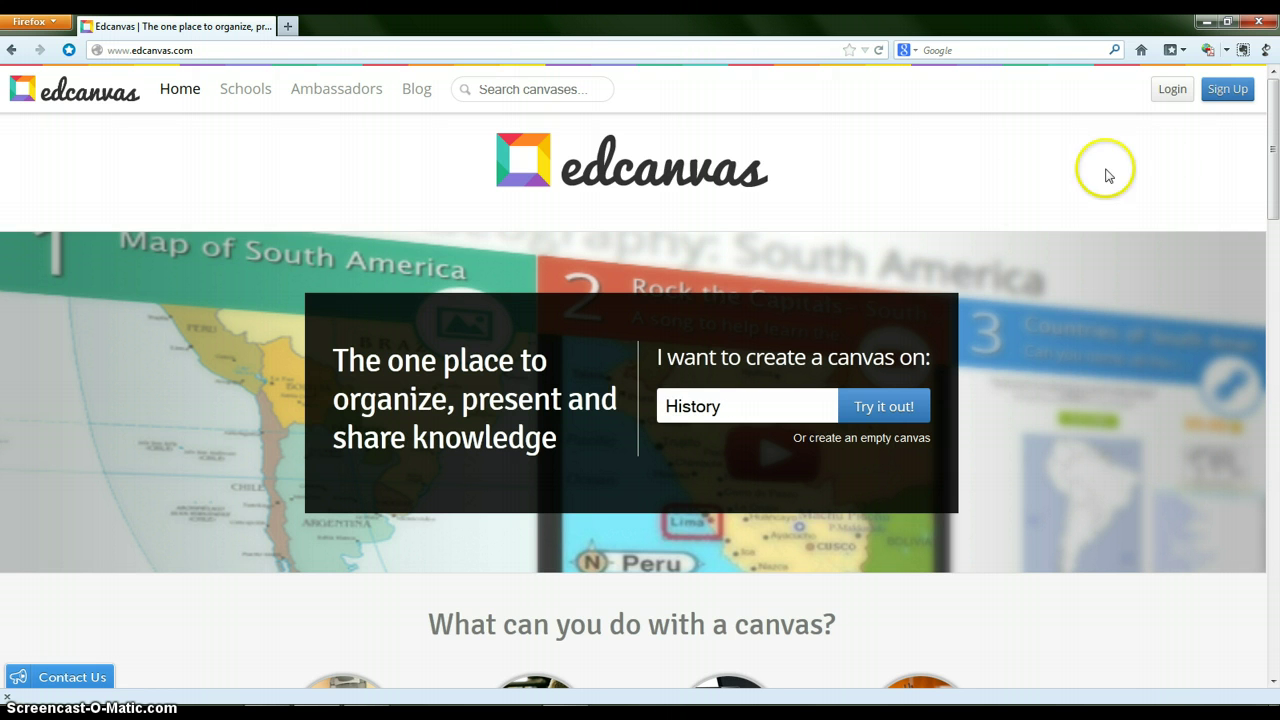
Log in to Edcanvas with the Google account and create a new canvas.
click(1174, 100)
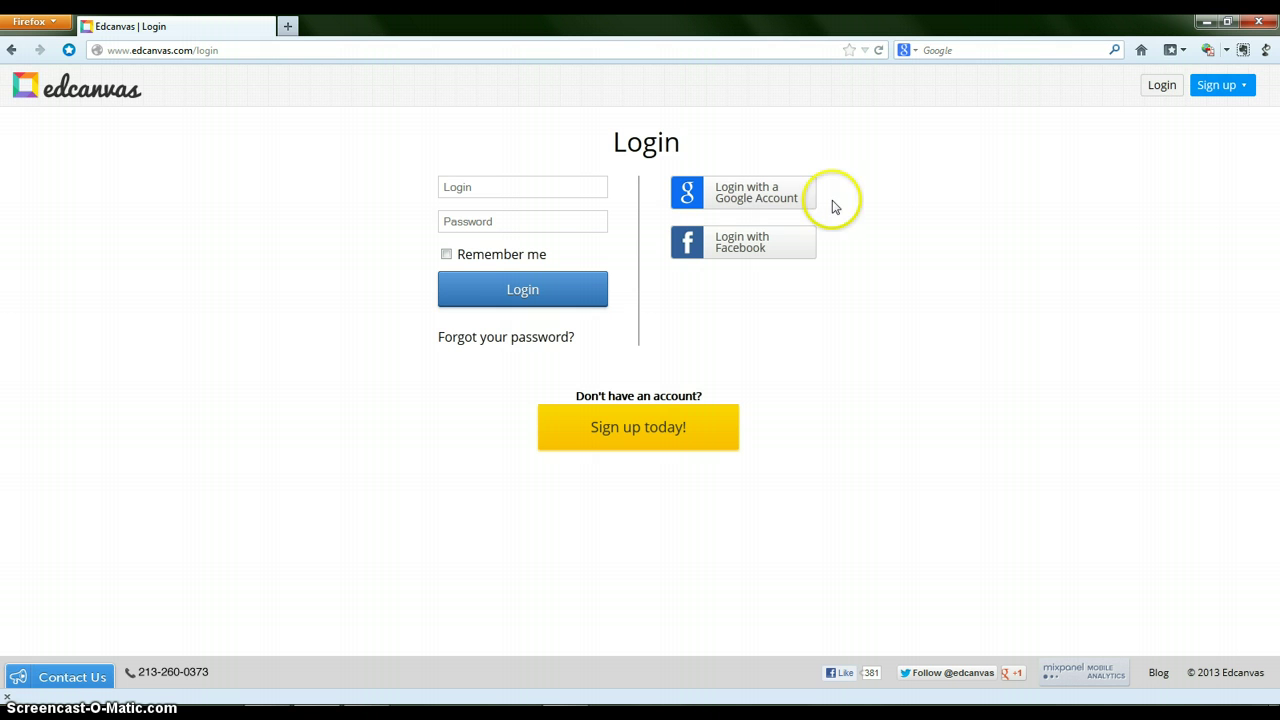
click(751, 200)
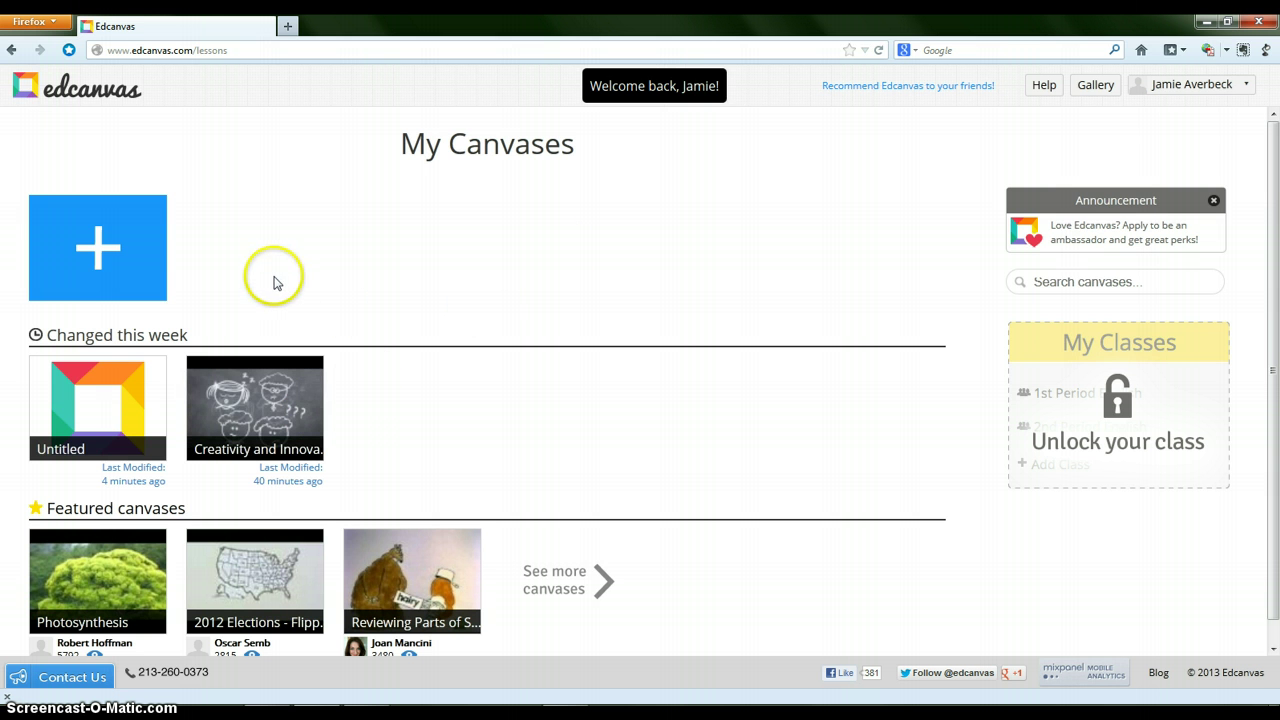
click(98, 268)
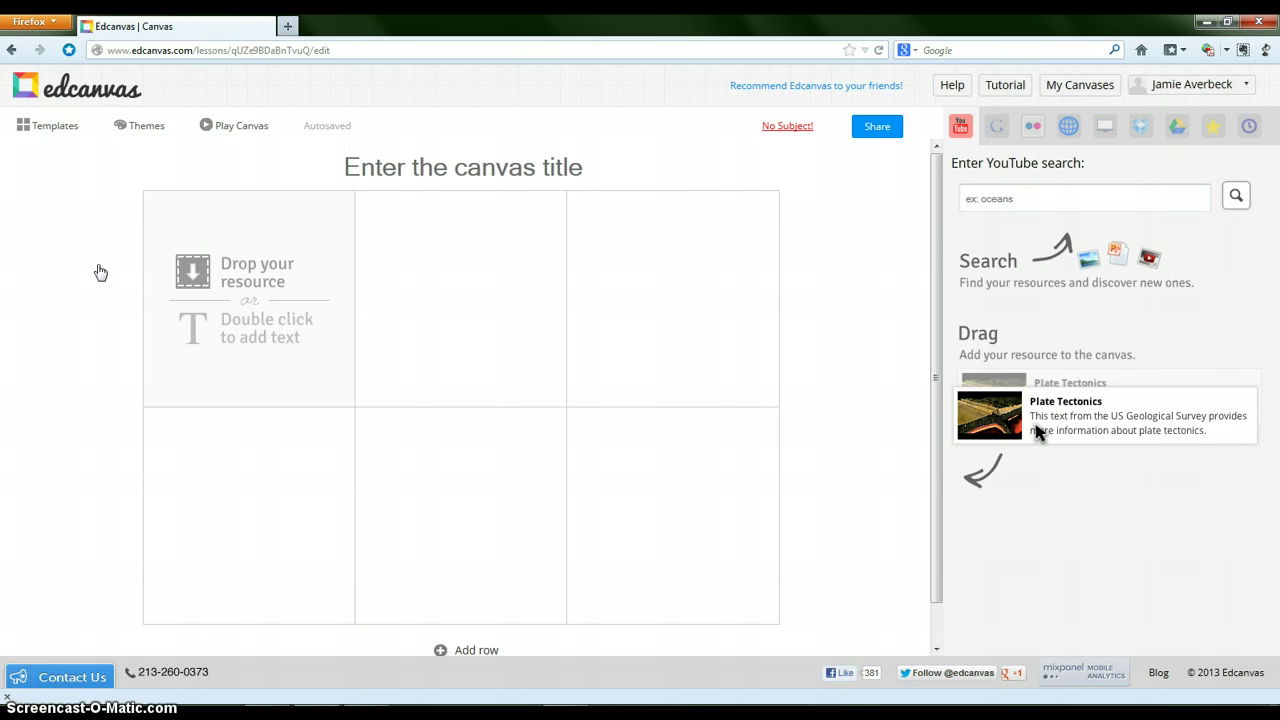
Try the Mosaic and Trio layout templates on the canvas, and return it to the Square template.
click(48, 127)
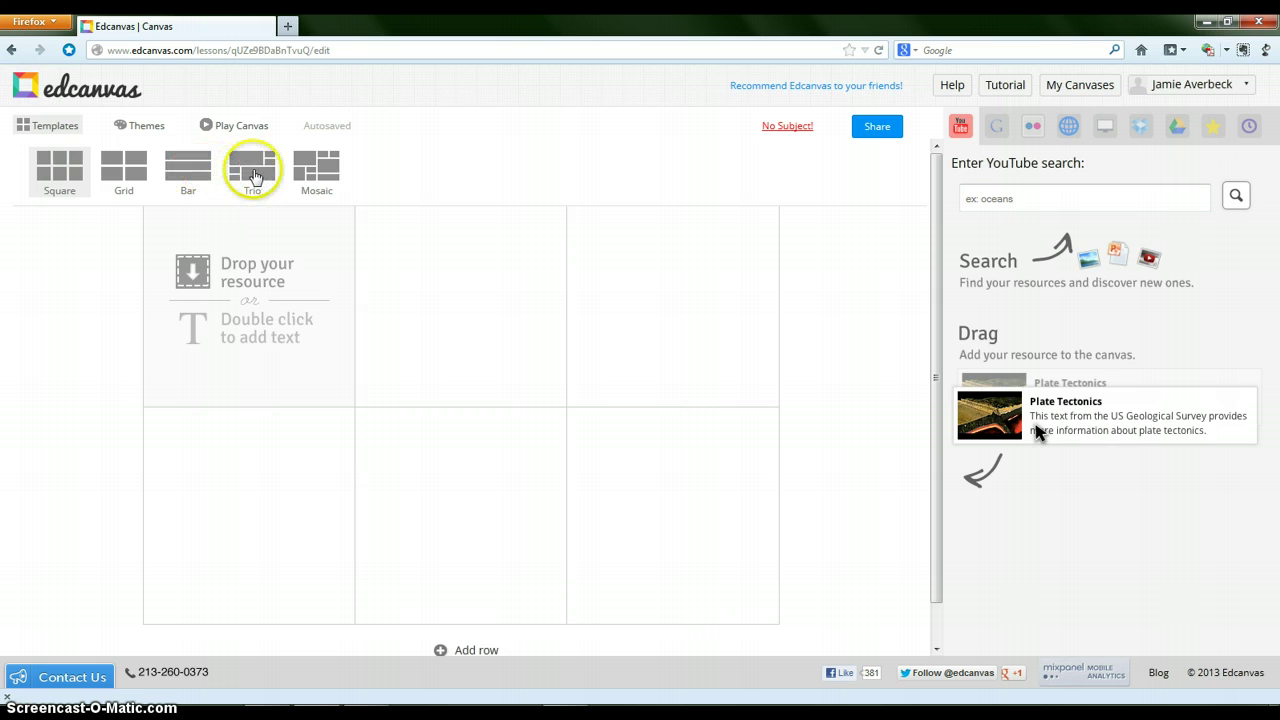
click(322, 166)
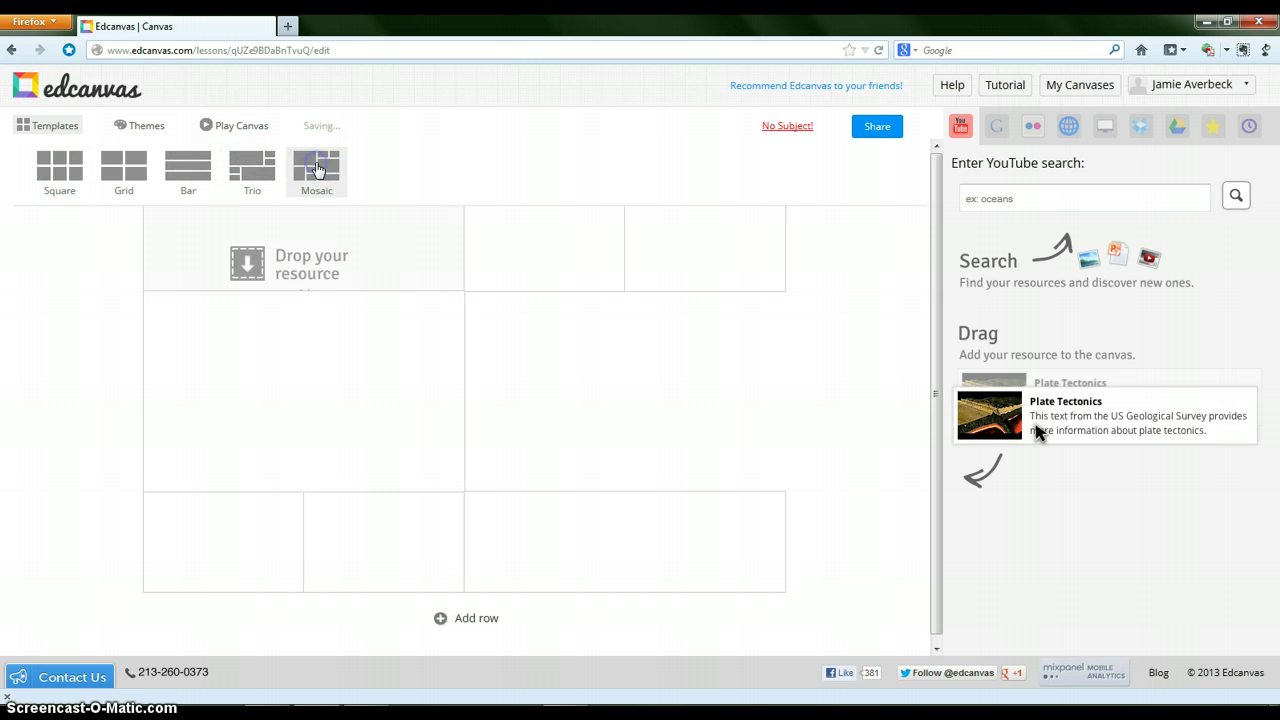
click(263, 168)
click(183, 172)
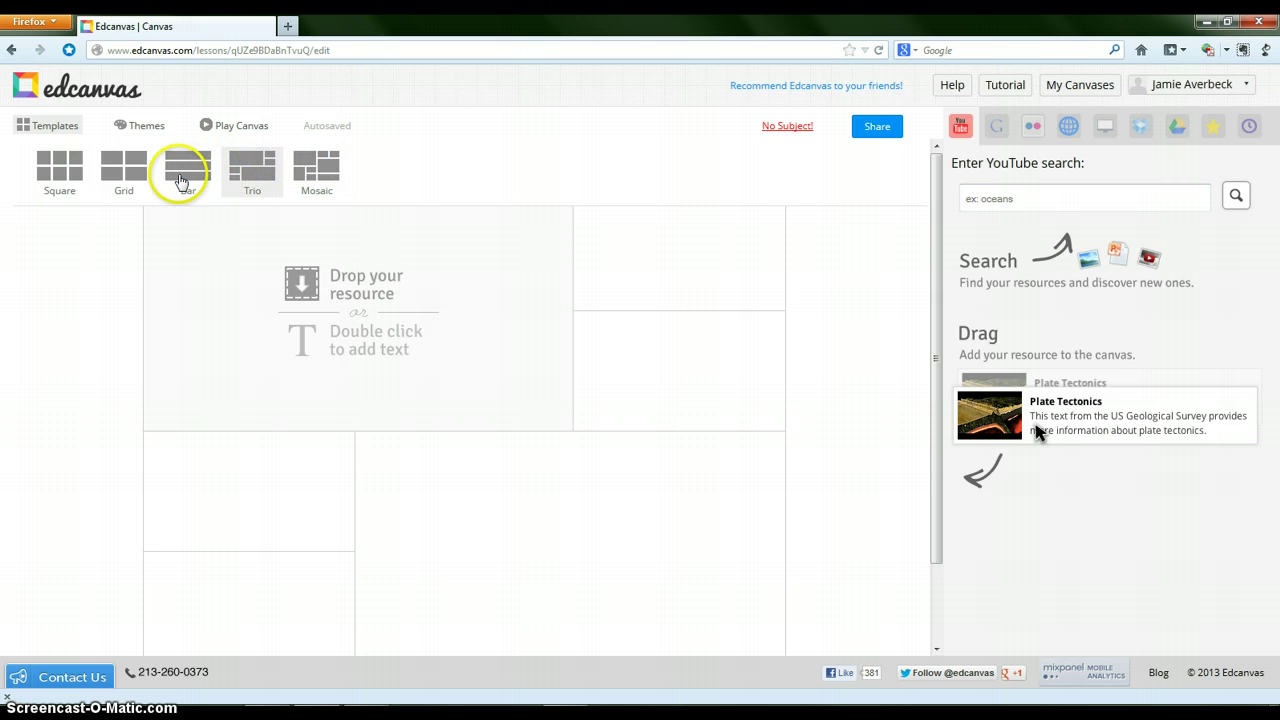
click(252, 185)
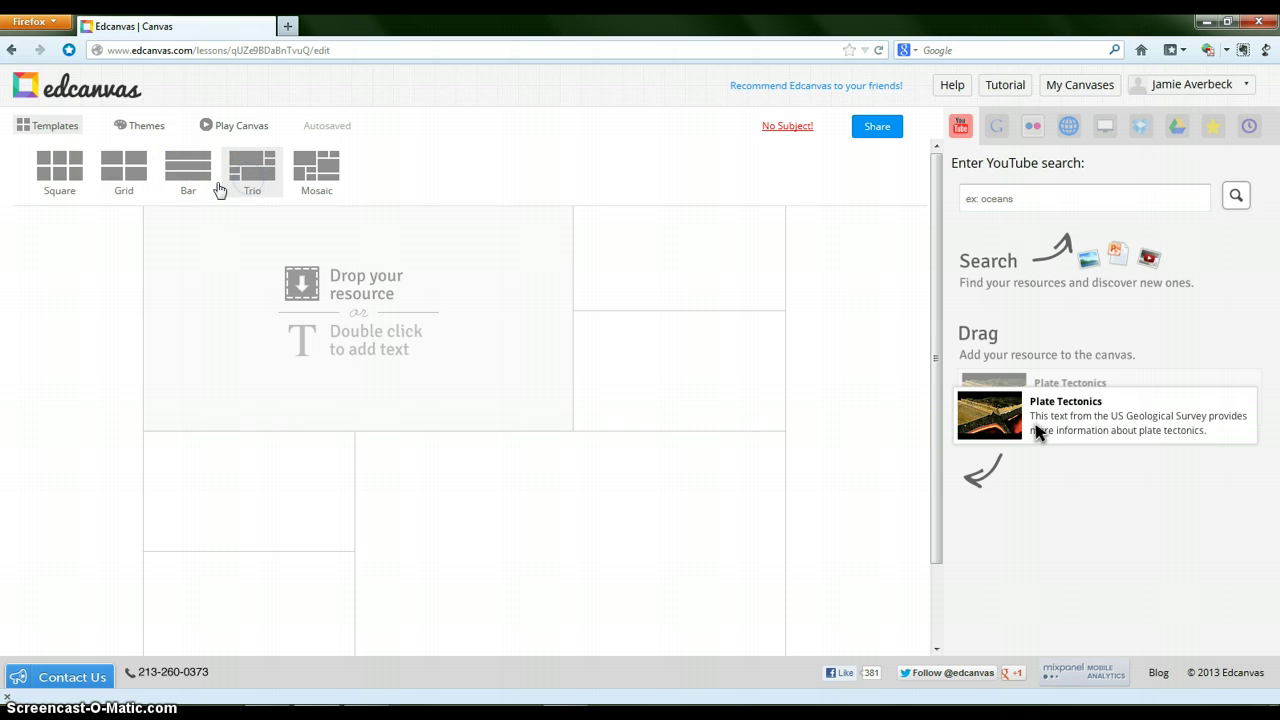
click(58, 183)
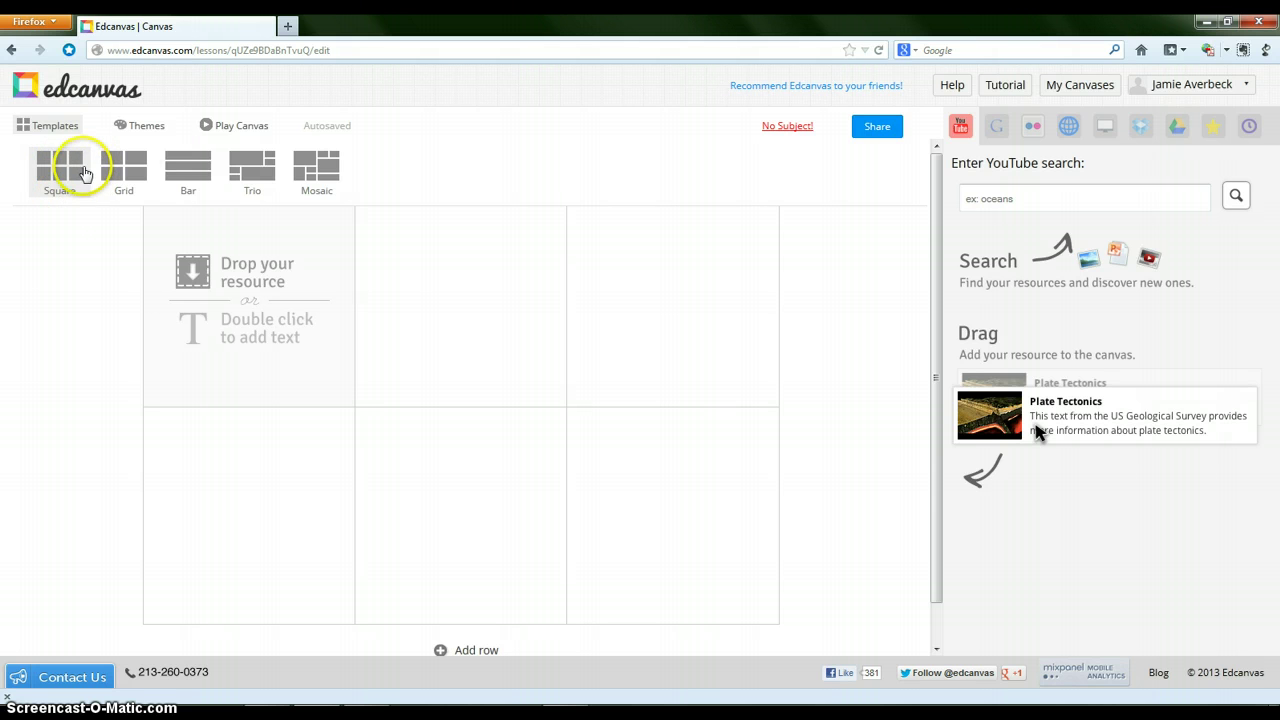
Apply the Colors theme to the canvas and classify it under grade level Other and subject Professional Development.
click(145, 125)
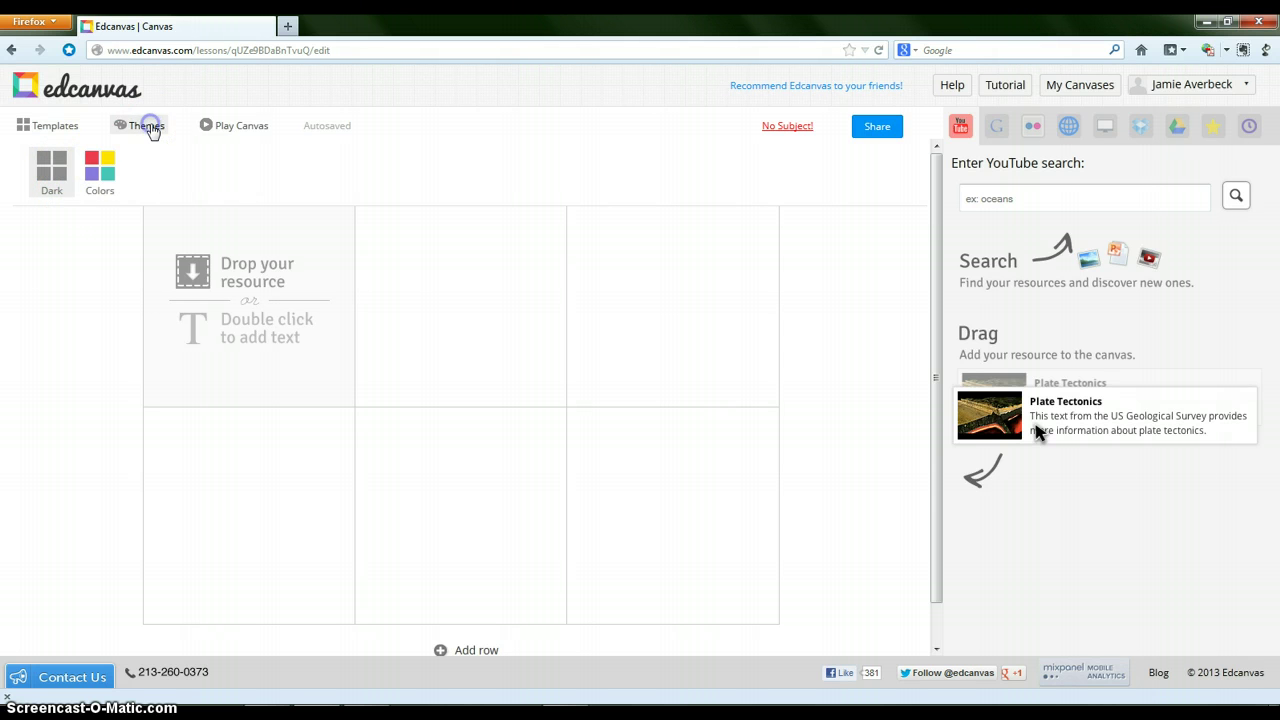
click(100, 172)
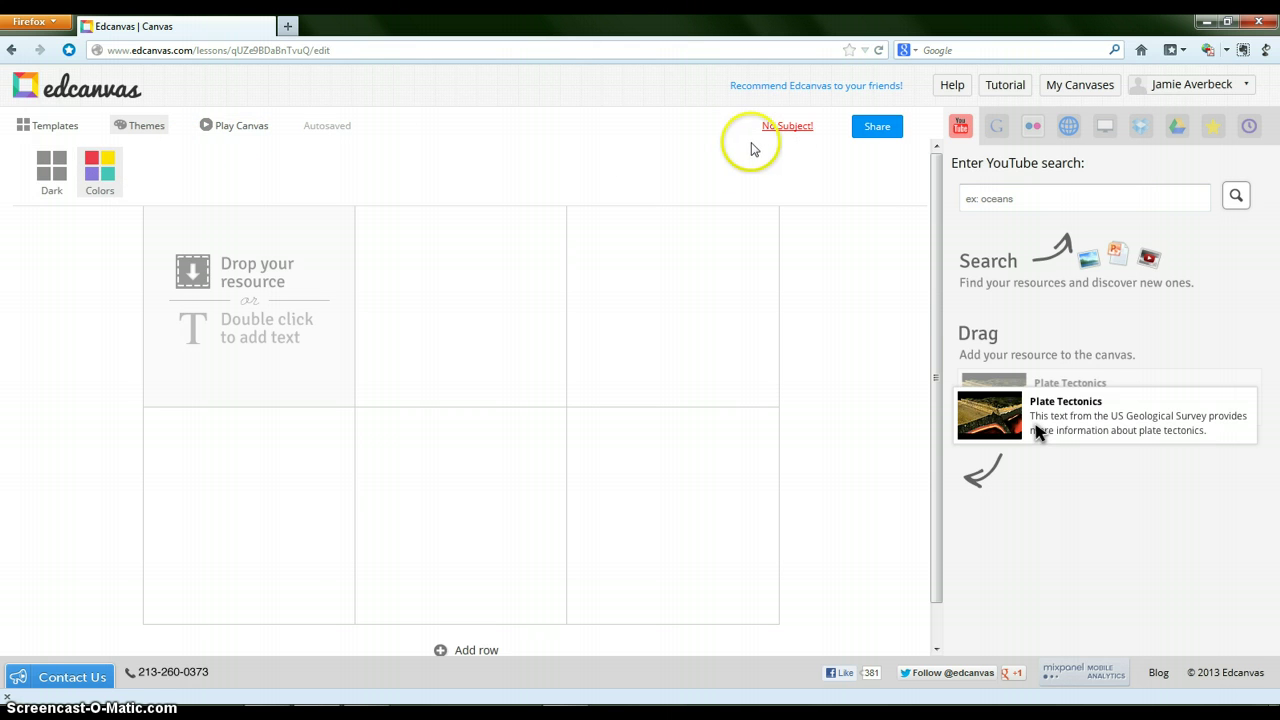
click(792, 128)
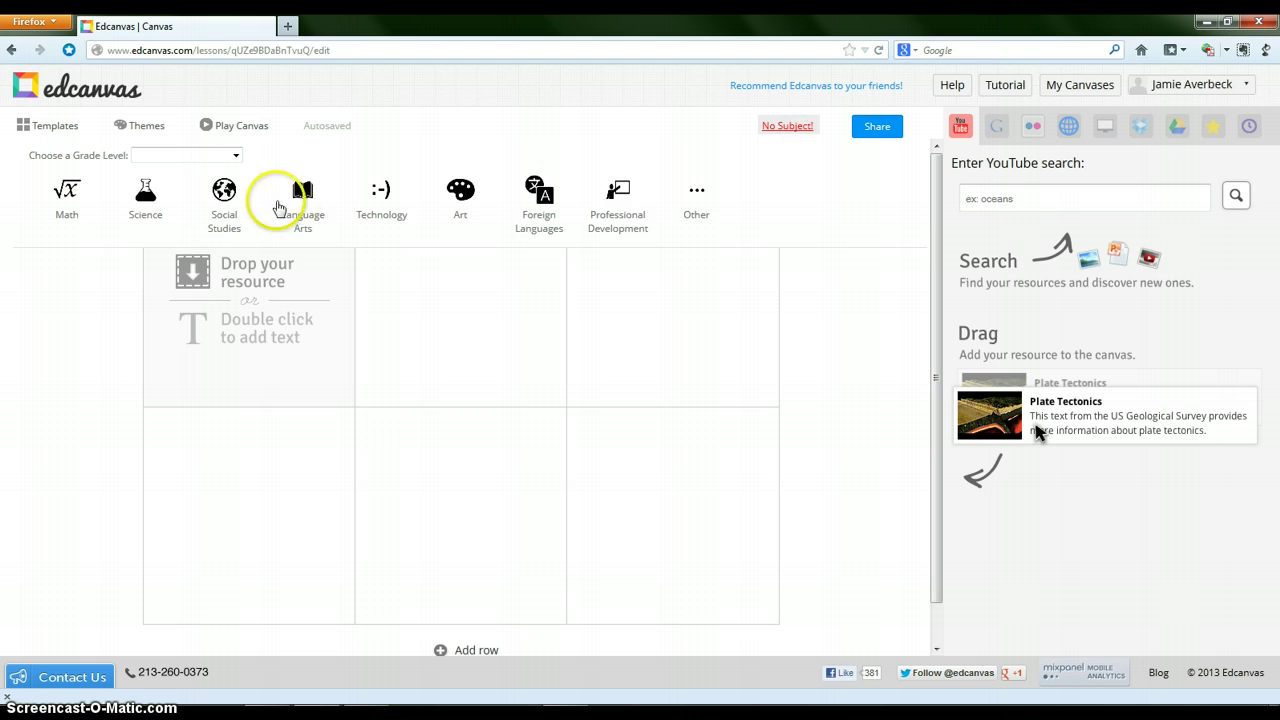
click(232, 154)
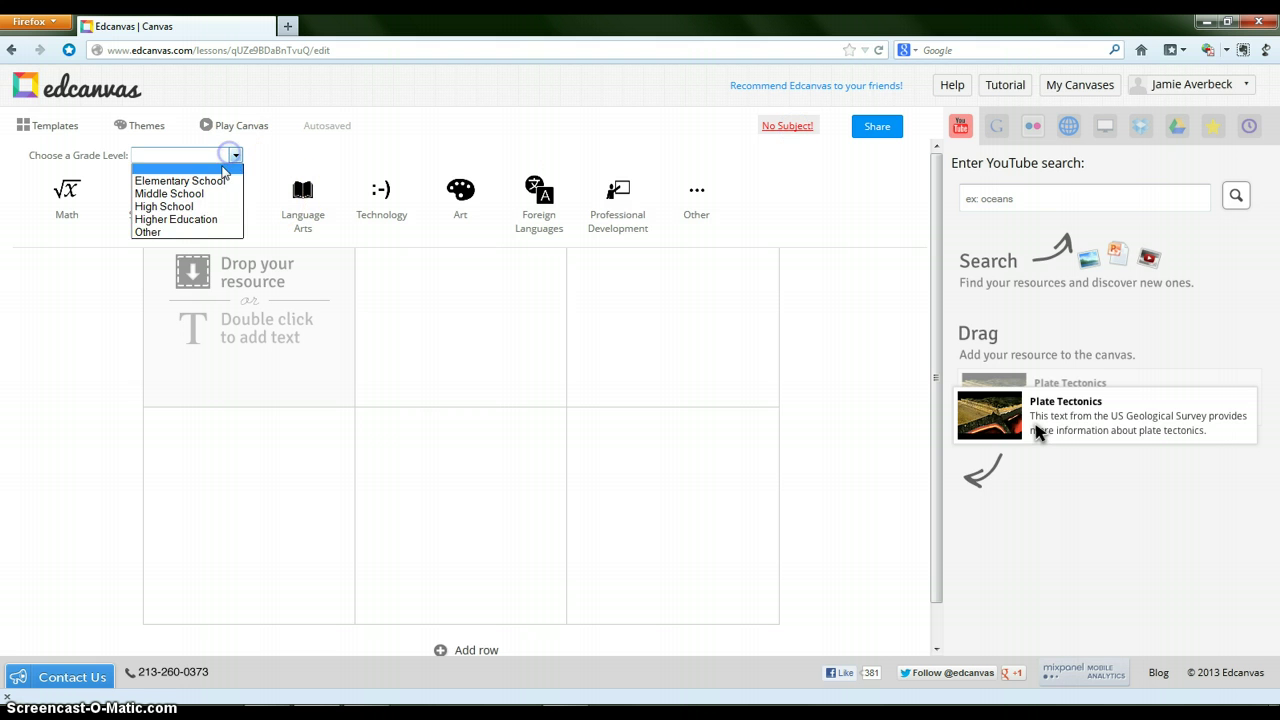
click(150, 231)
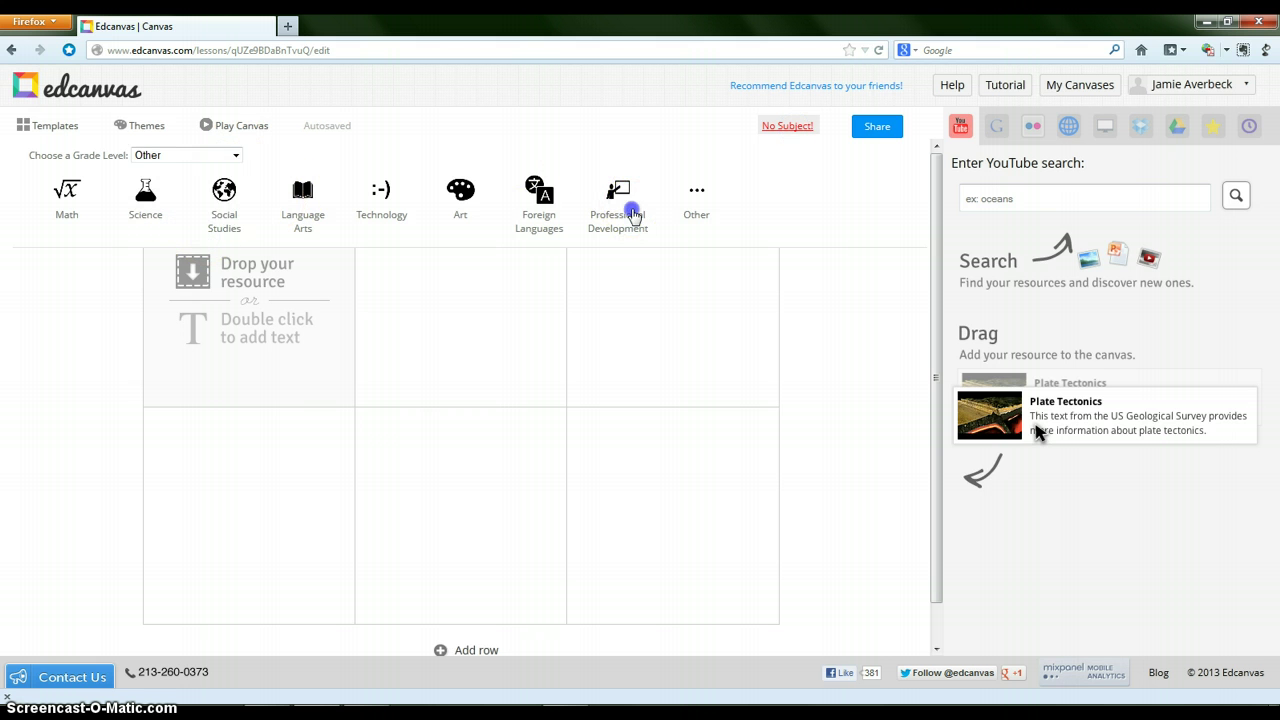
click(633, 215)
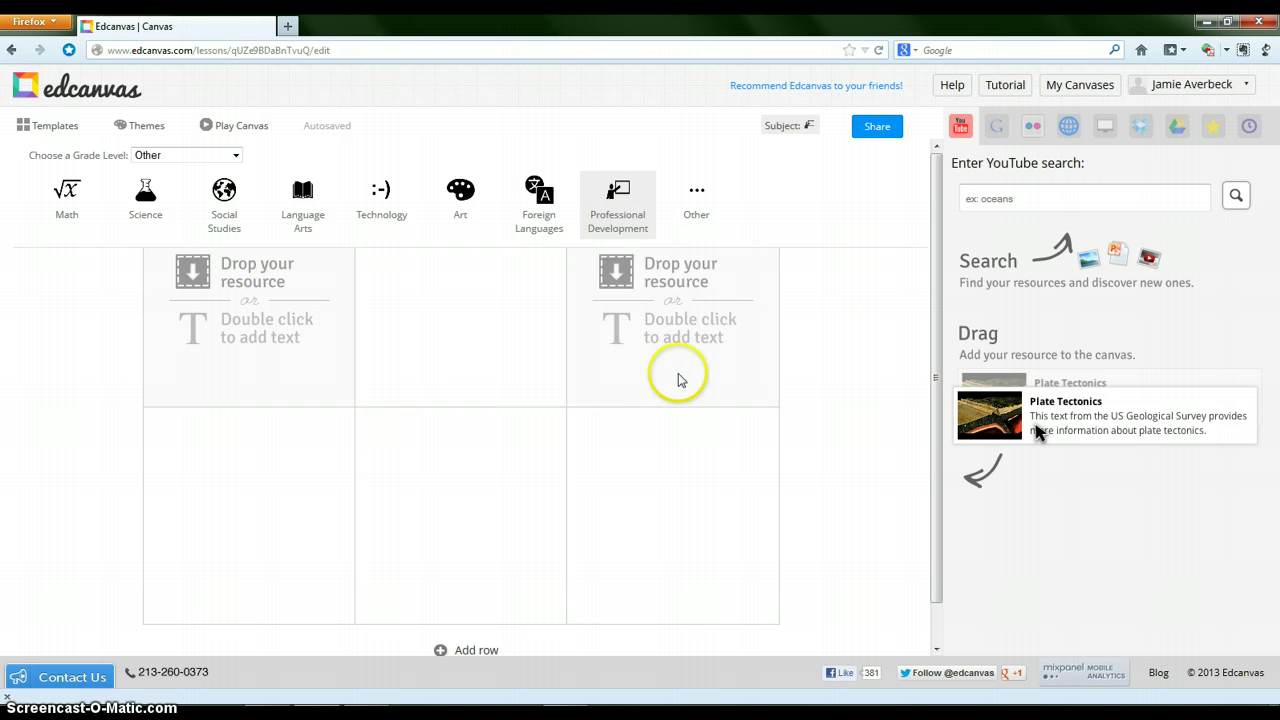
click(785, 128)
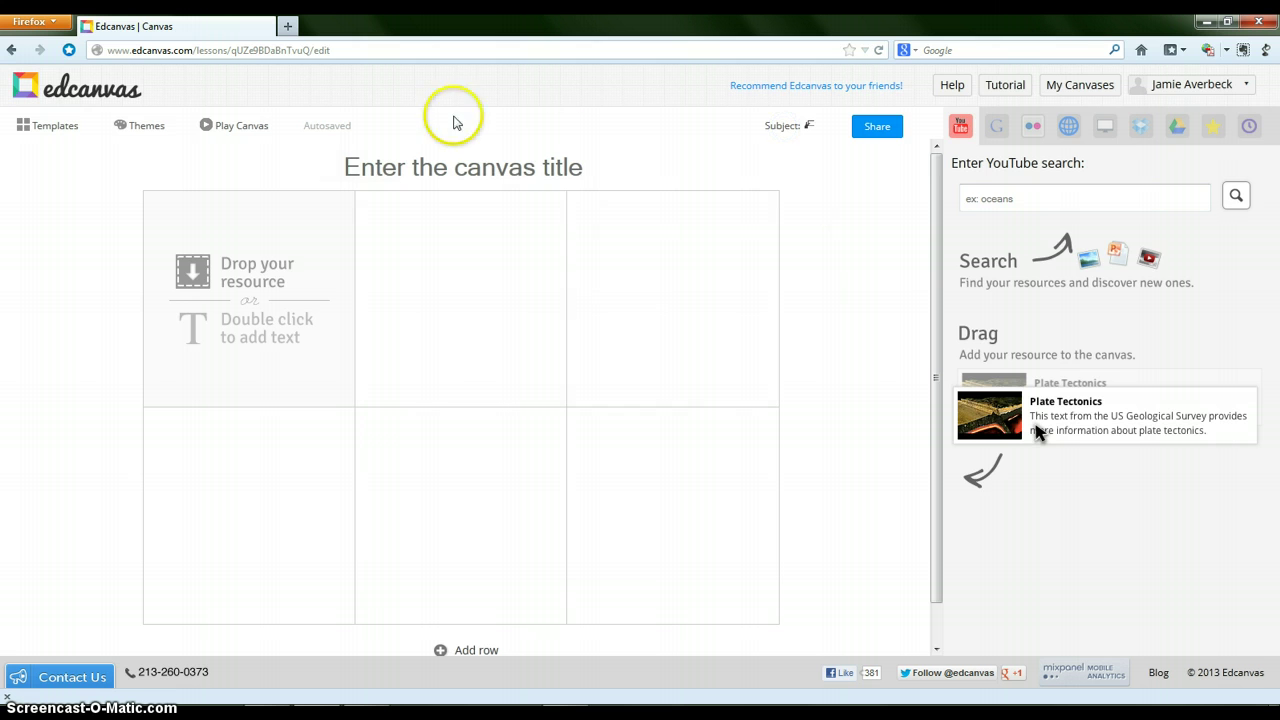
Title the canvas "ASD Tech Tip".
click(449, 167)
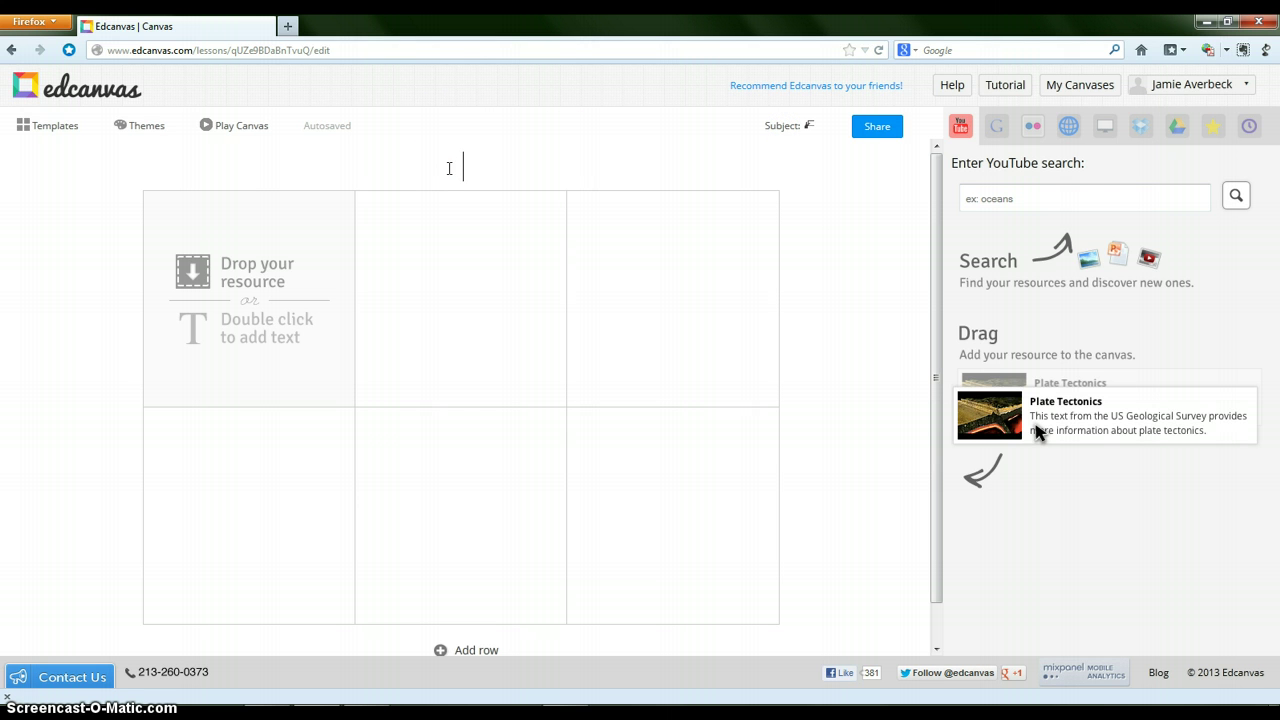
text(ASD Tech Tip)
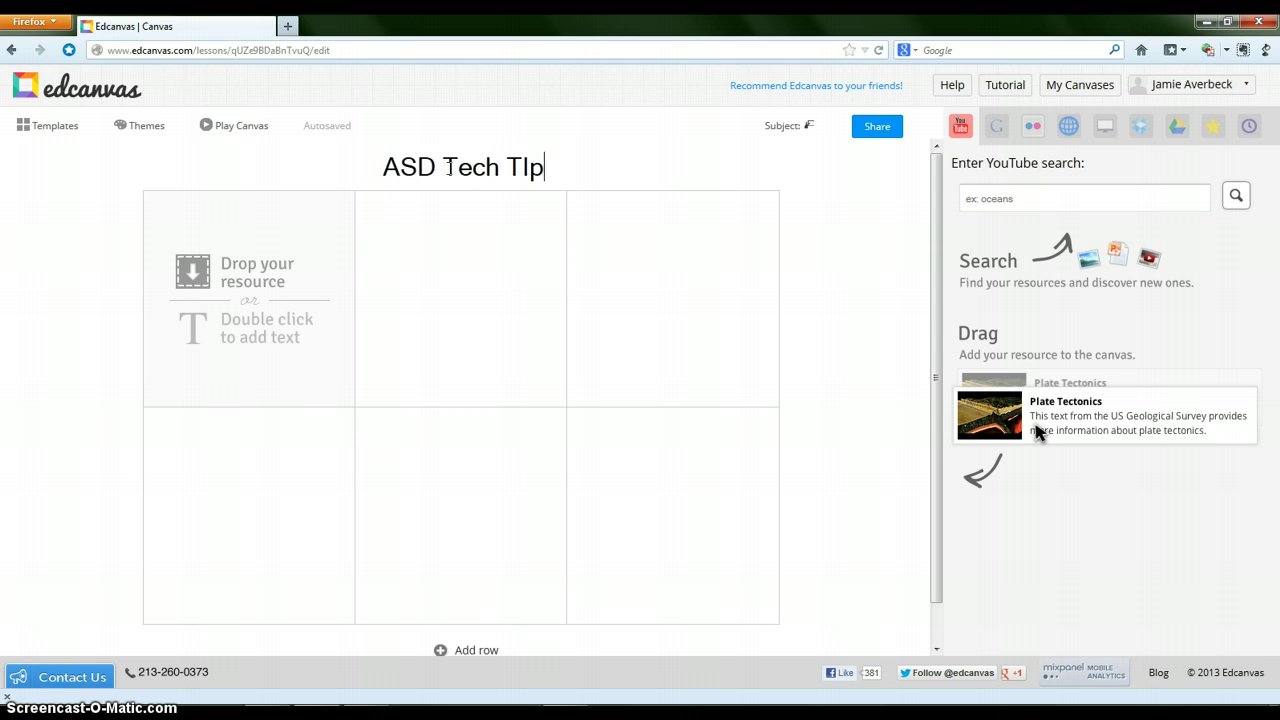
key(BackSpace)
text(p)
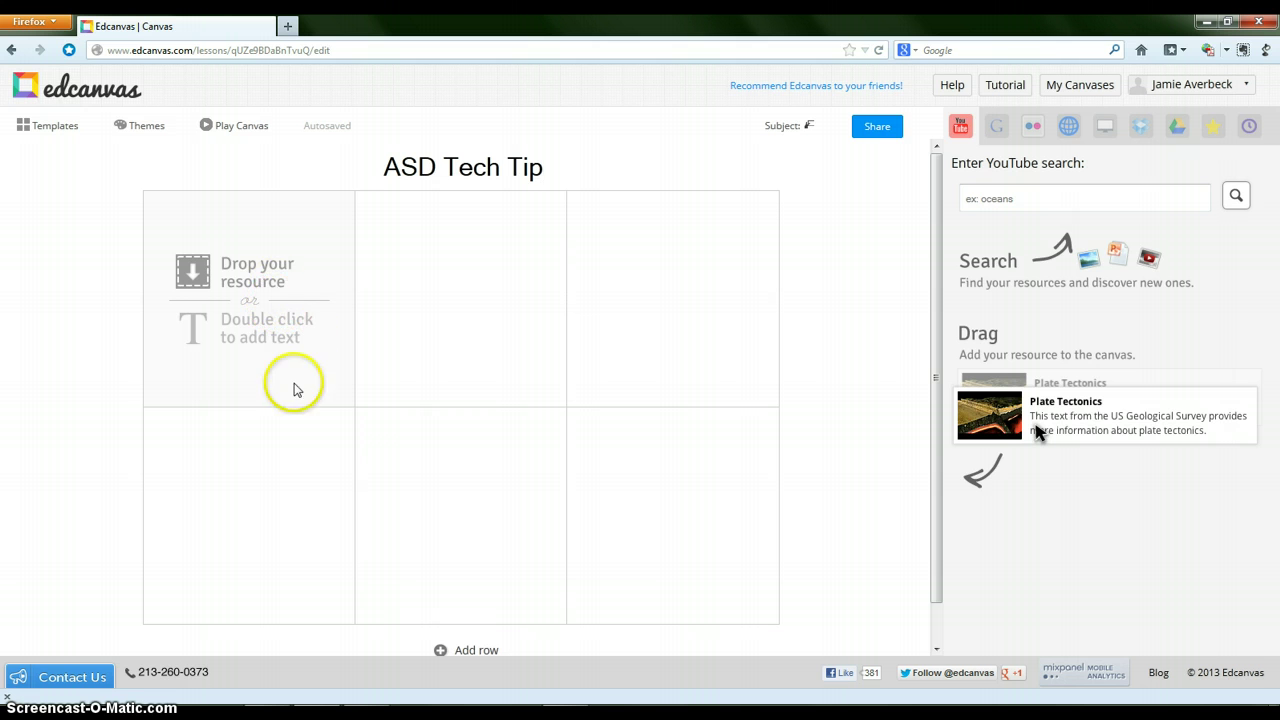
Add a text item to the first canvas cell reading "This is an Edcanvas for our ASD Tech Tip Videocast.".
double_click(252, 292)
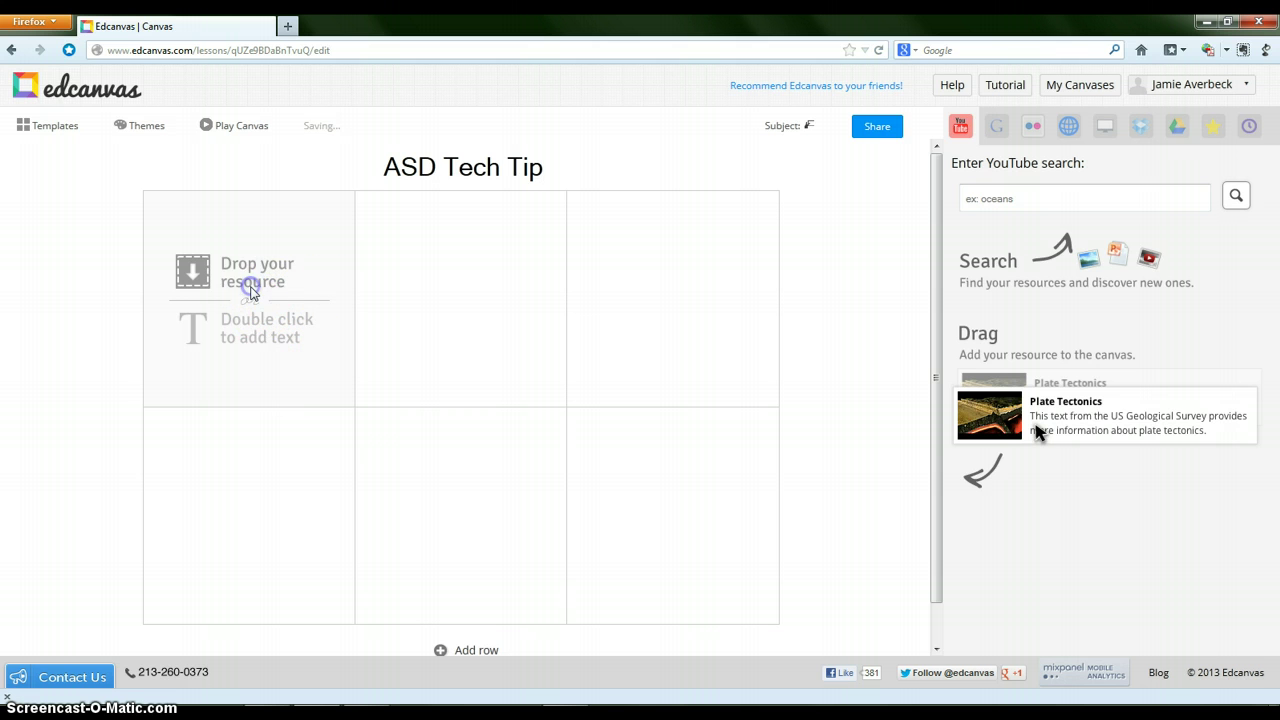
click(574, 306)
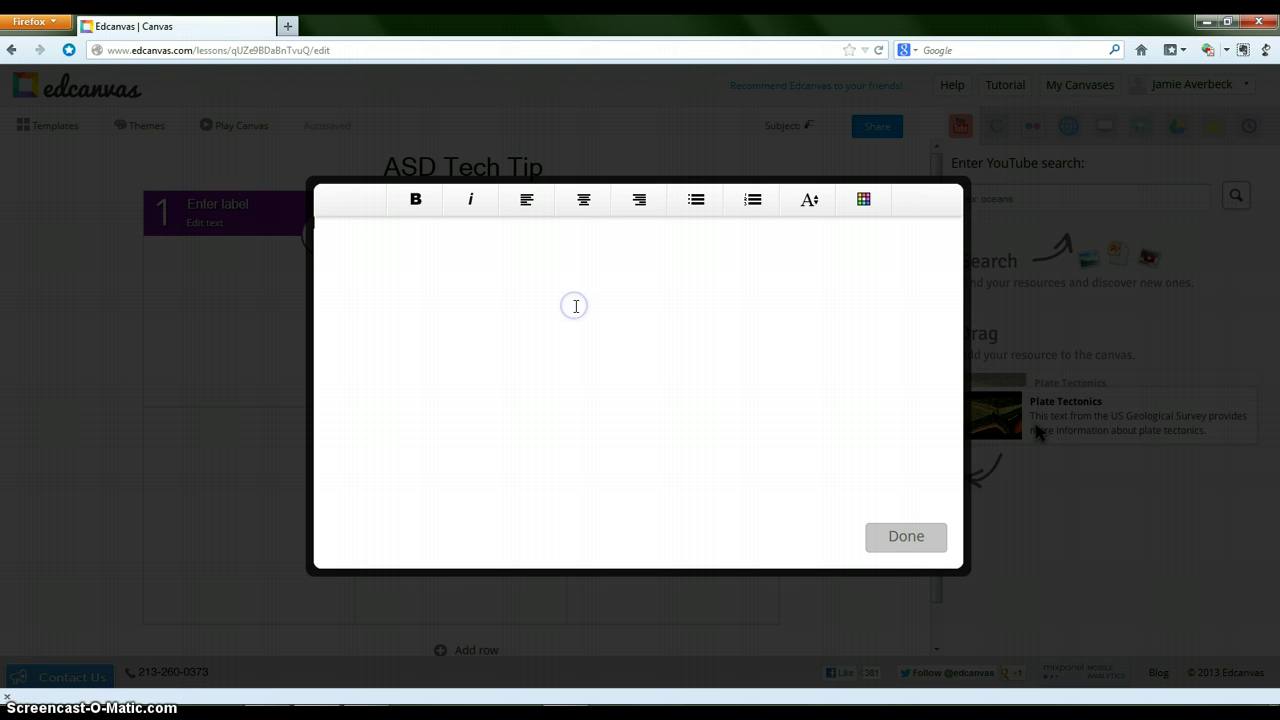
text(This )
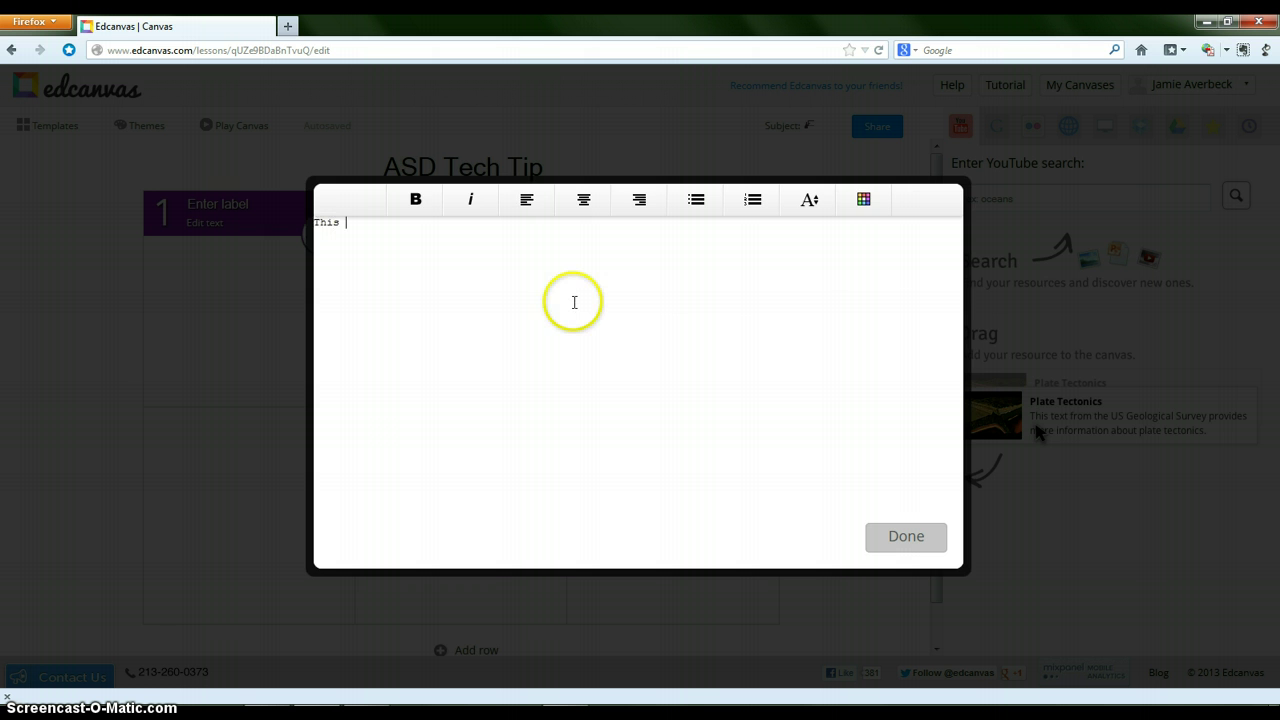
text(is)
text(an Edcanvas for our ASD Tech Tip Videoca)
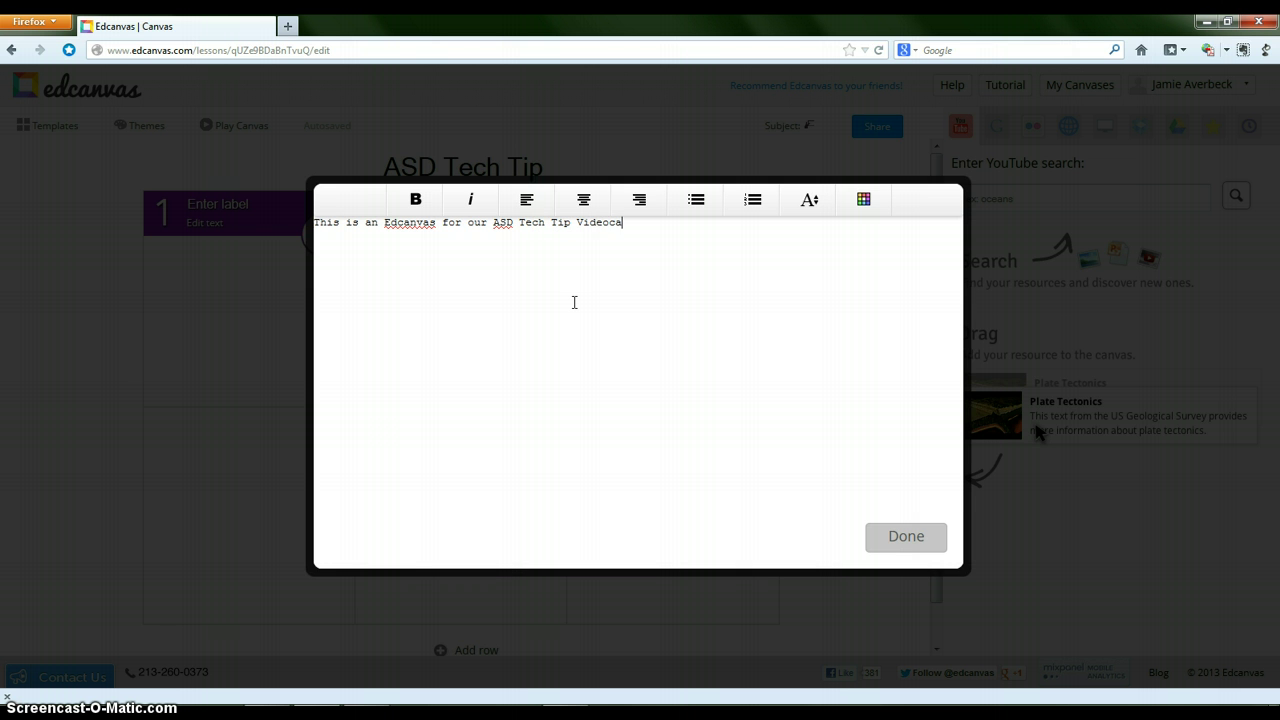
text(.)
Enlarge the whole sentence in the text item, color it blue, and finish editing the item.
drag(663, 234, 312, 248)
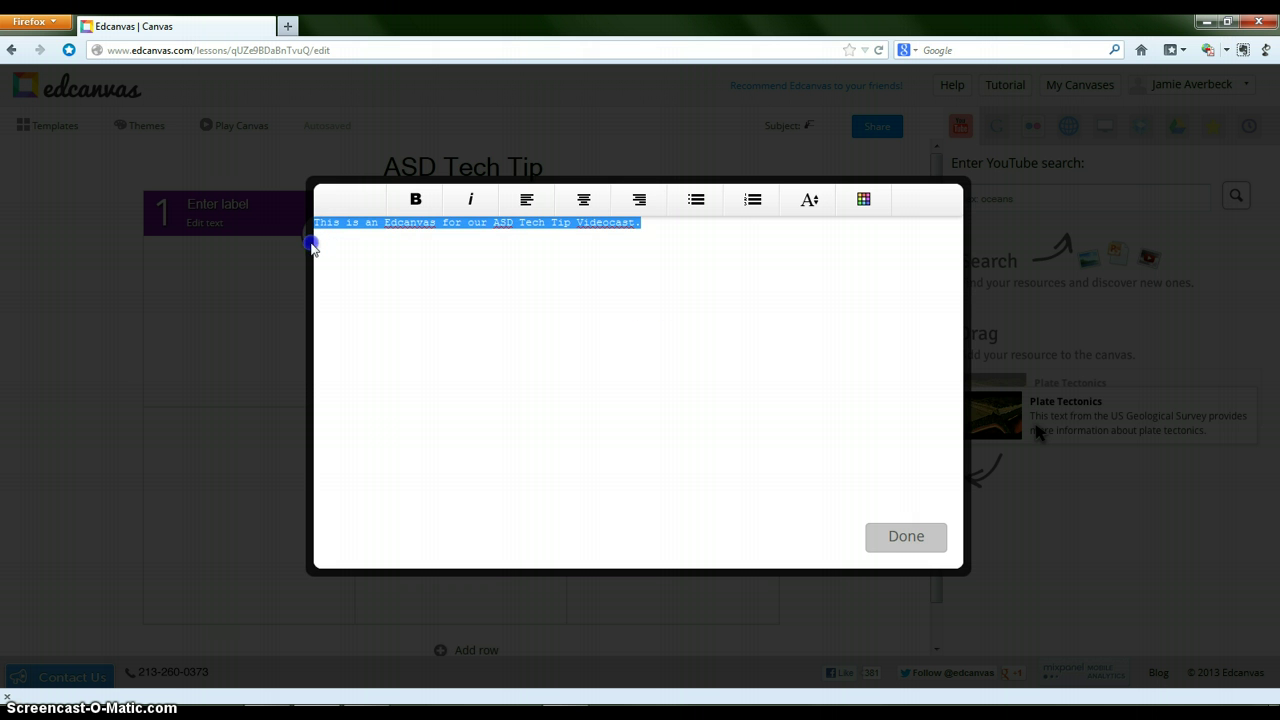
click(809, 200)
click(803, 241)
click(863, 200)
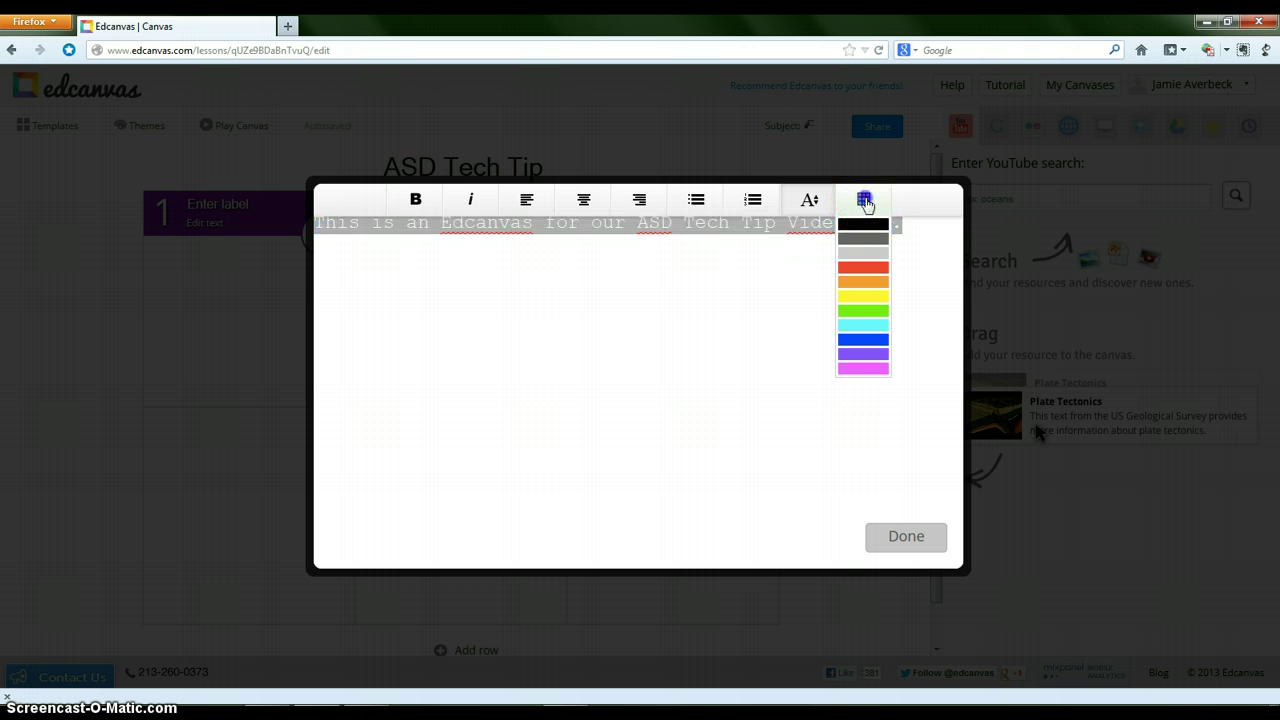
click(870, 340)
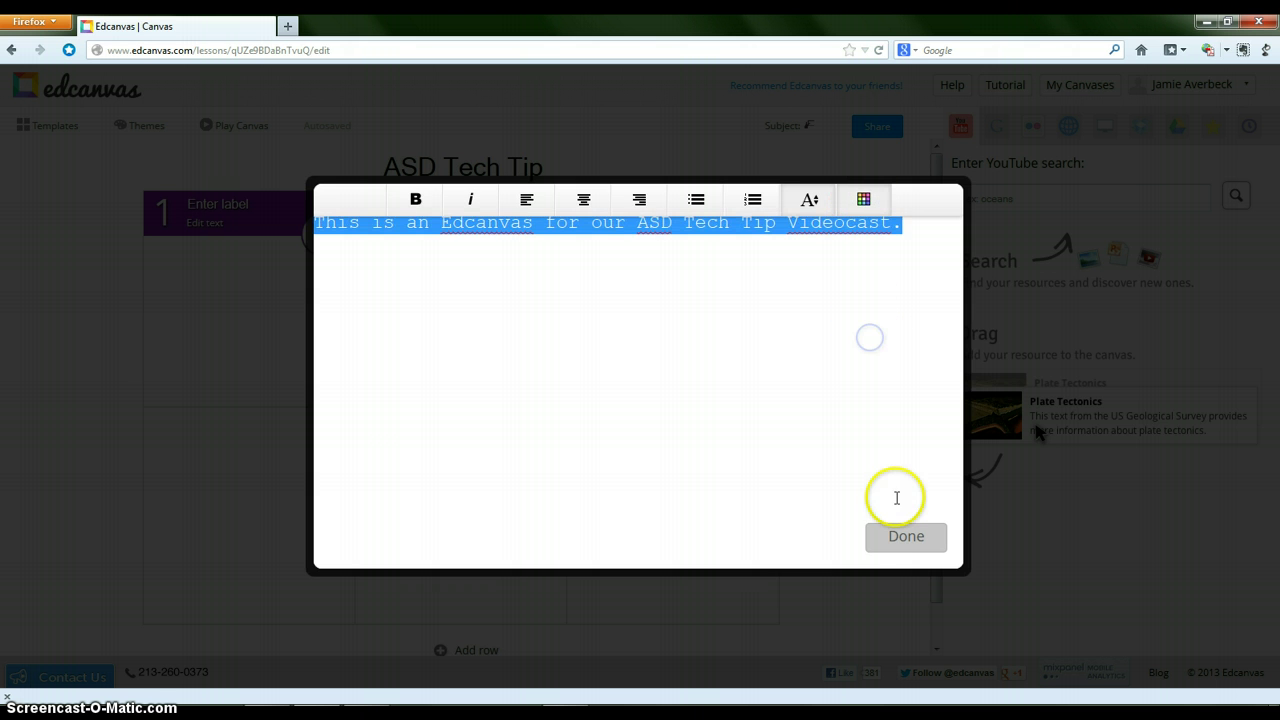
click(903, 545)
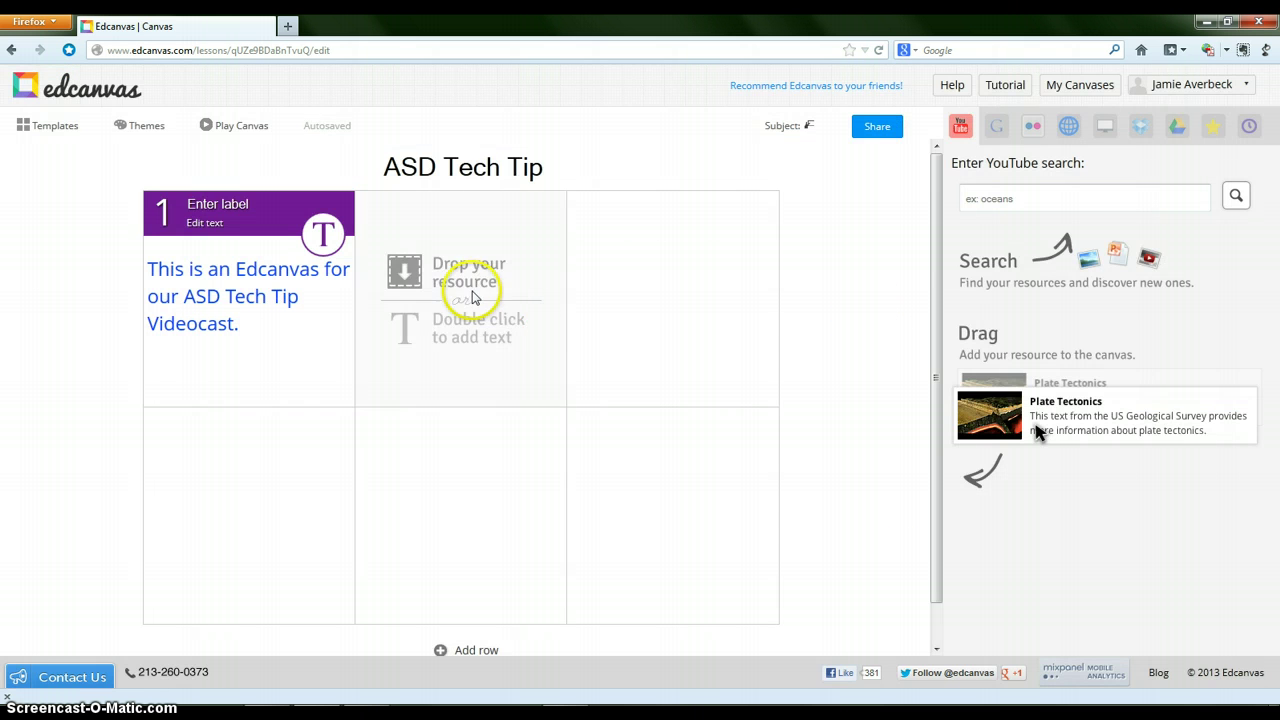
Examine the available resource sources: Google, Flickr, website link, uploaded files, Dropbox and Google Drive.
mouse_move(242, 294)
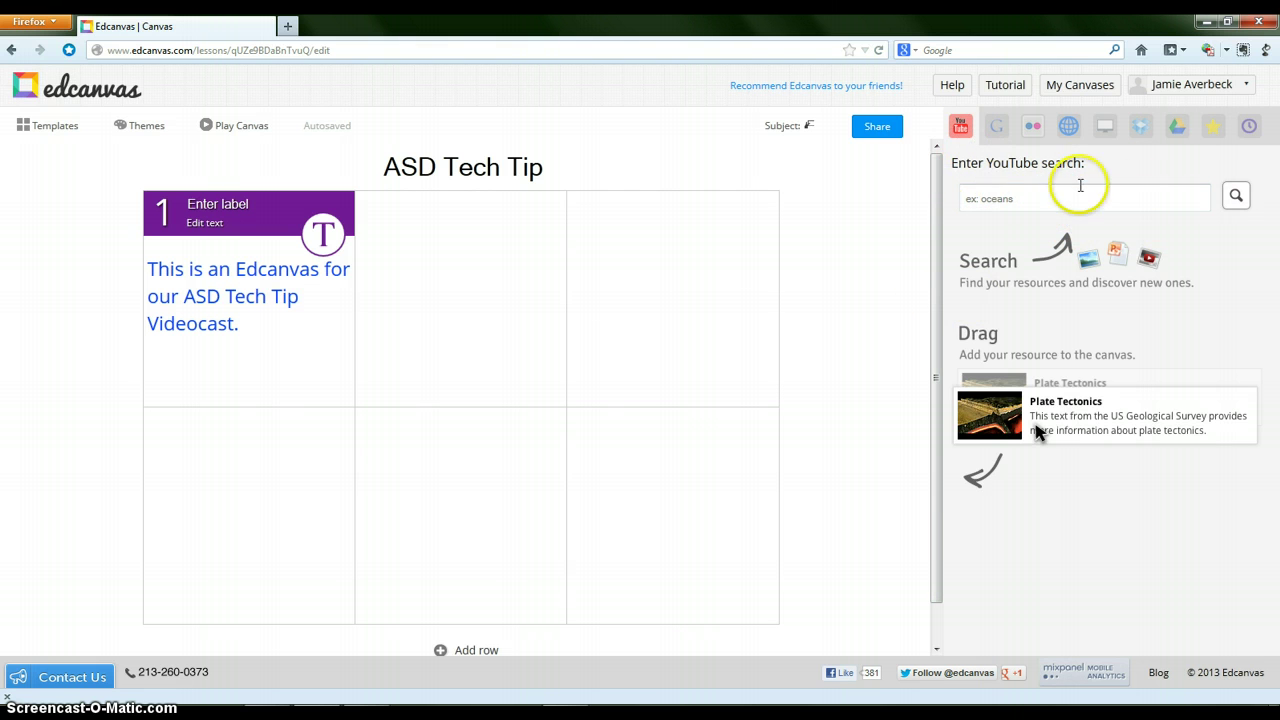
click(993, 130)
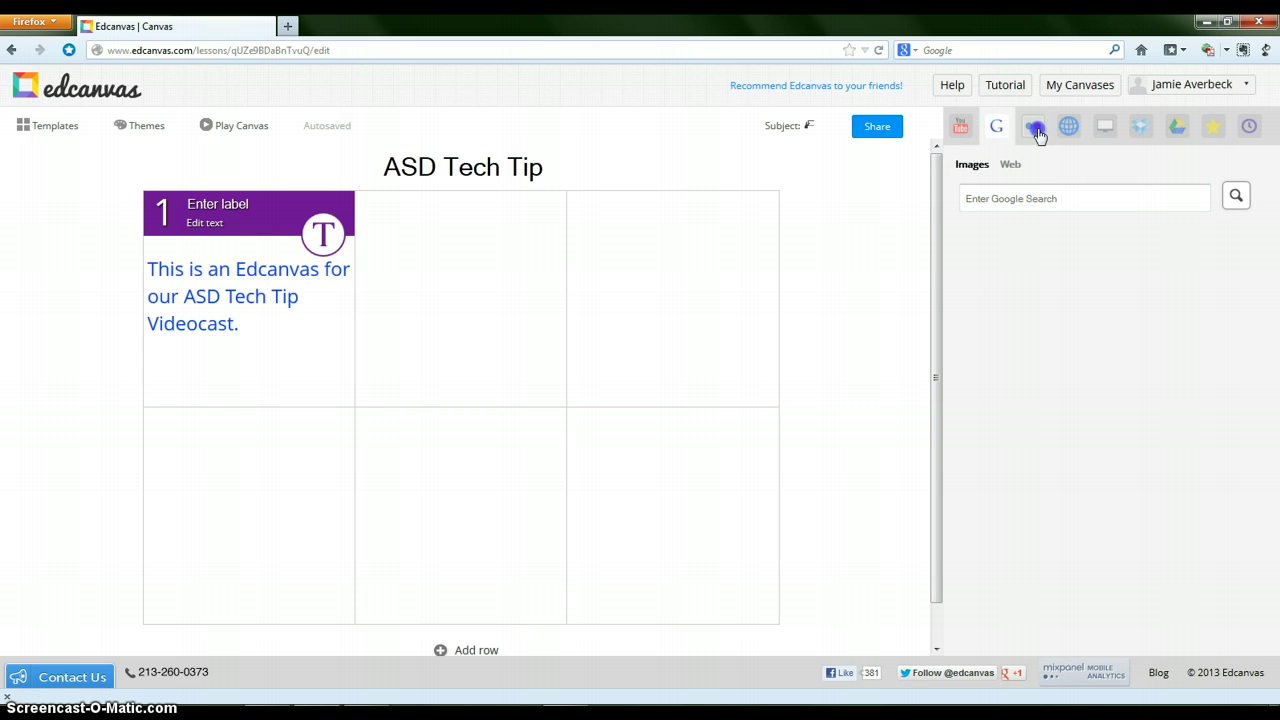
click(1033, 126)
click(1066, 126)
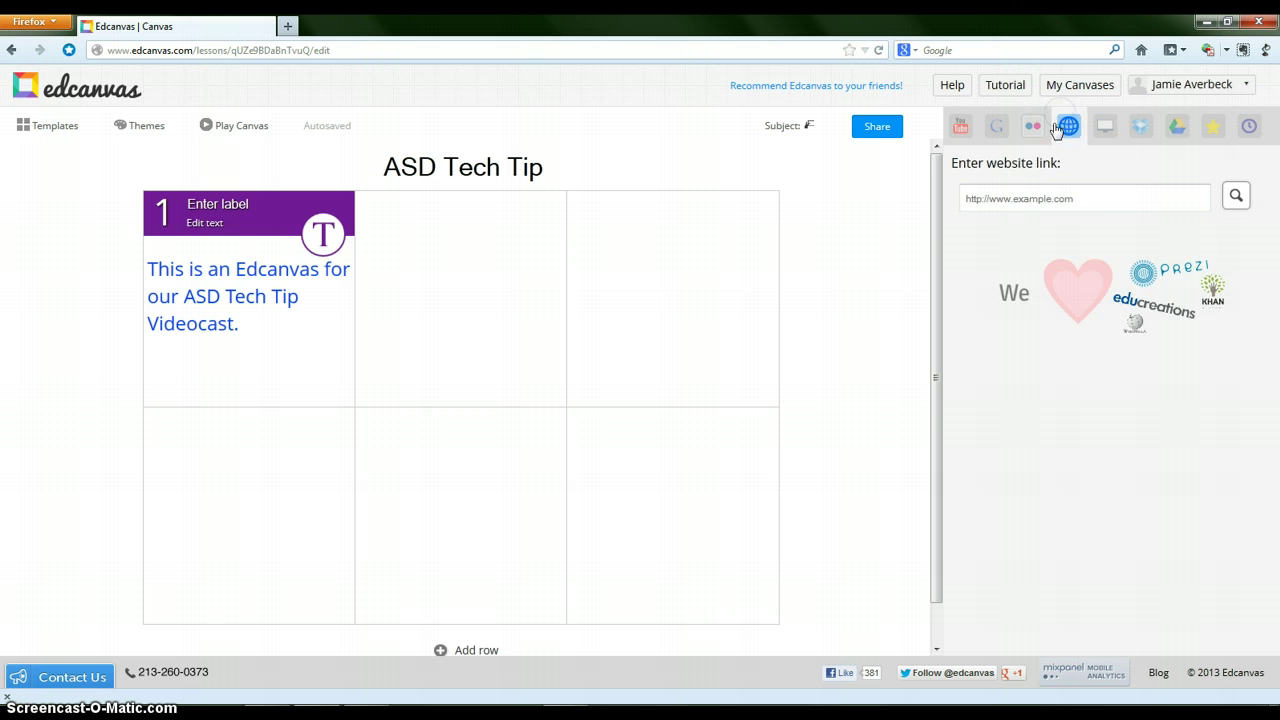
click(1105, 126)
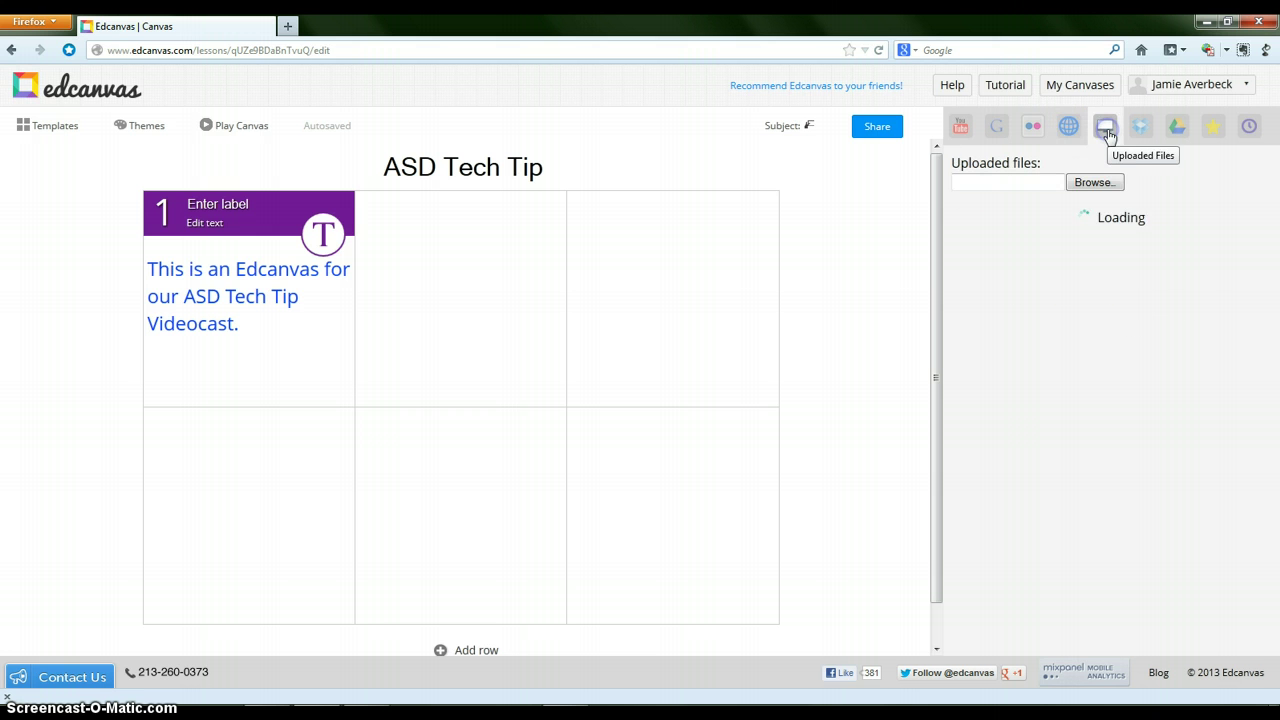
click(1140, 138)
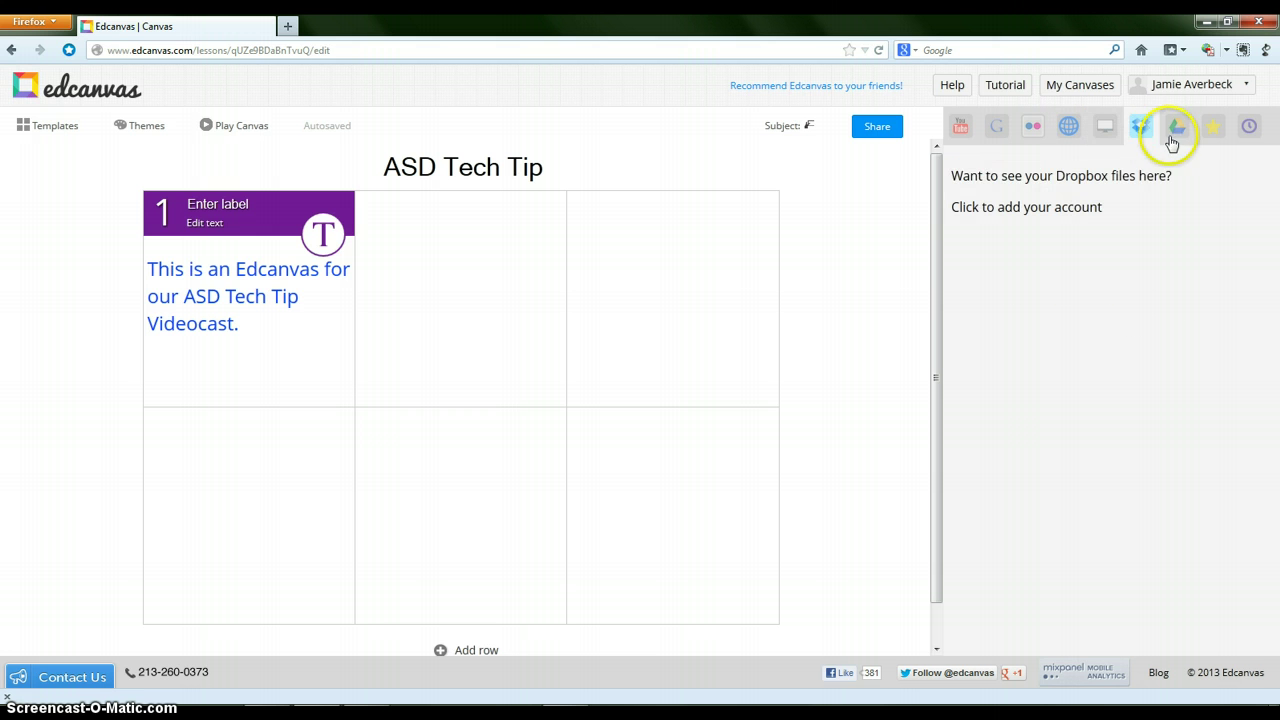
click(1176, 138)
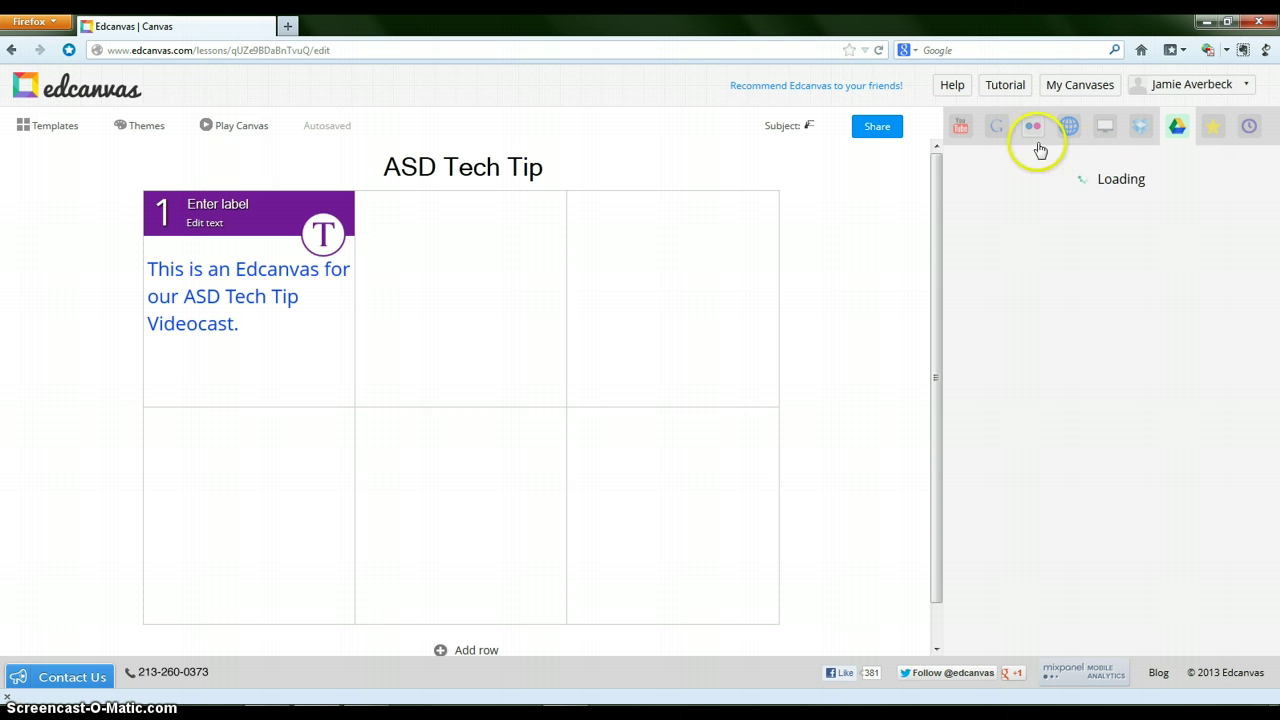
Search Google Images for "Ashwaubenon School District" within the canvas editor's resource search.
click(993, 130)
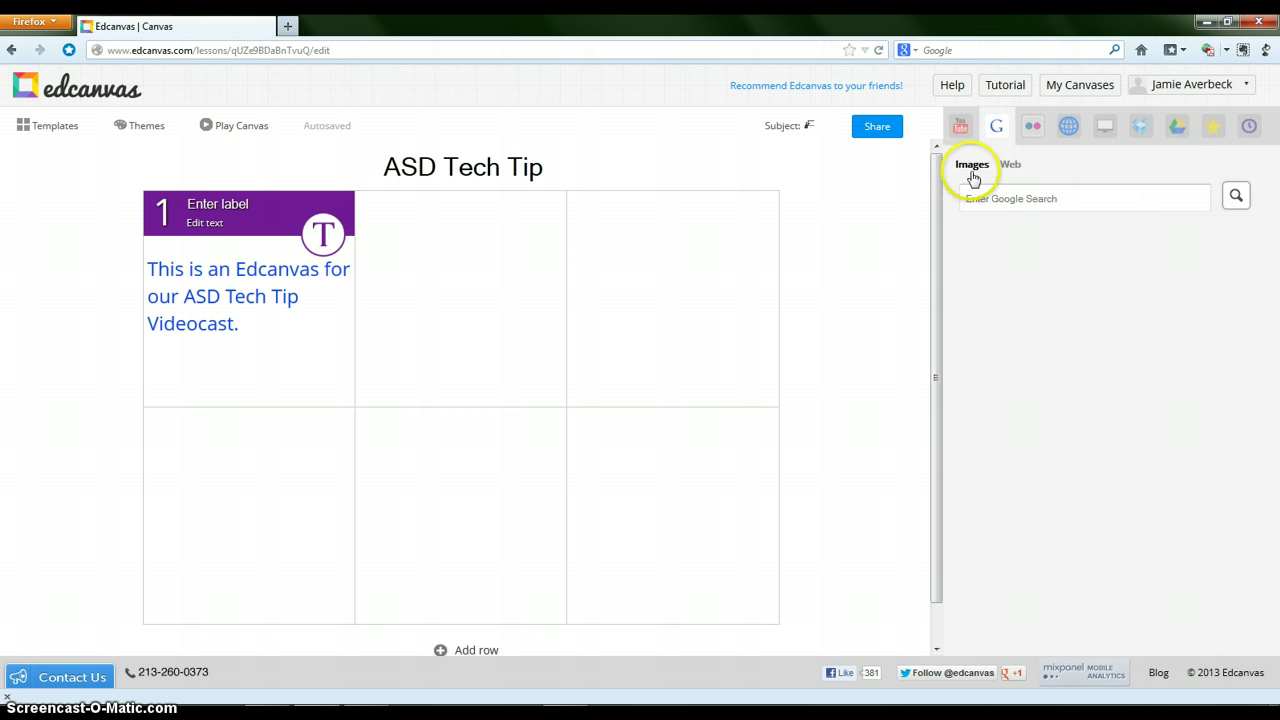
click(995, 197)
text(Ashwaubenon School District)
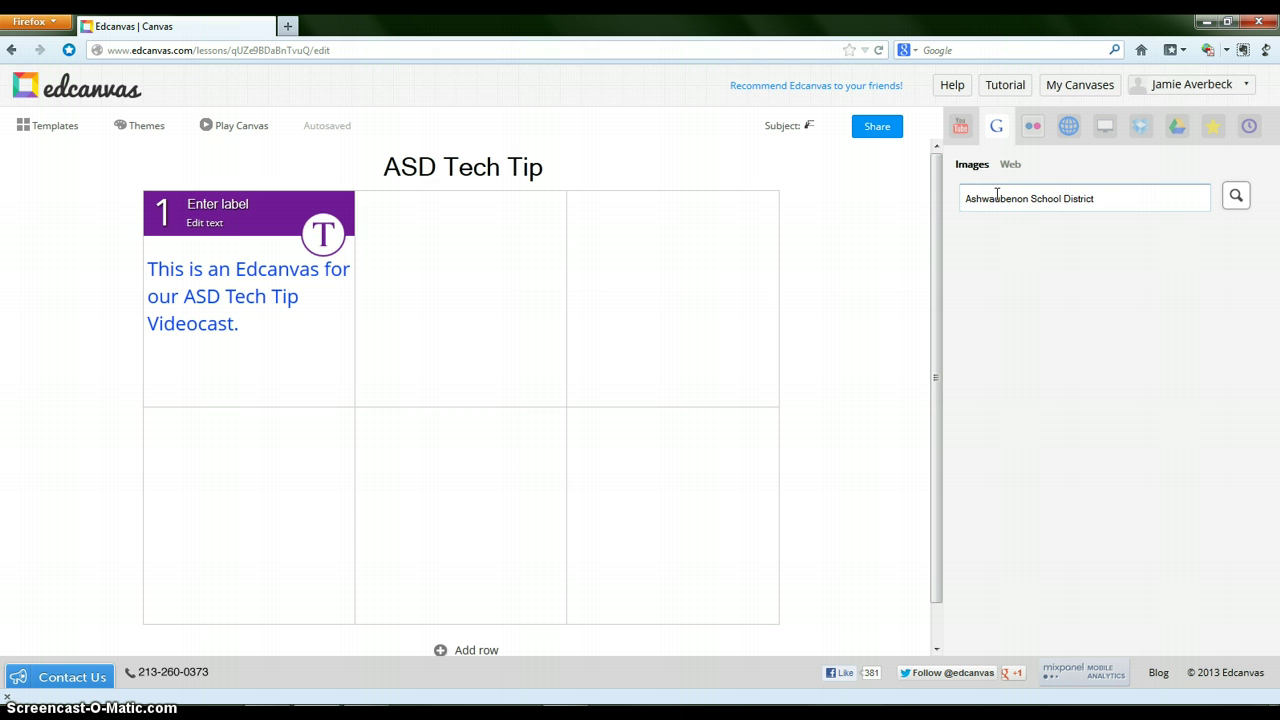
click(1236, 196)
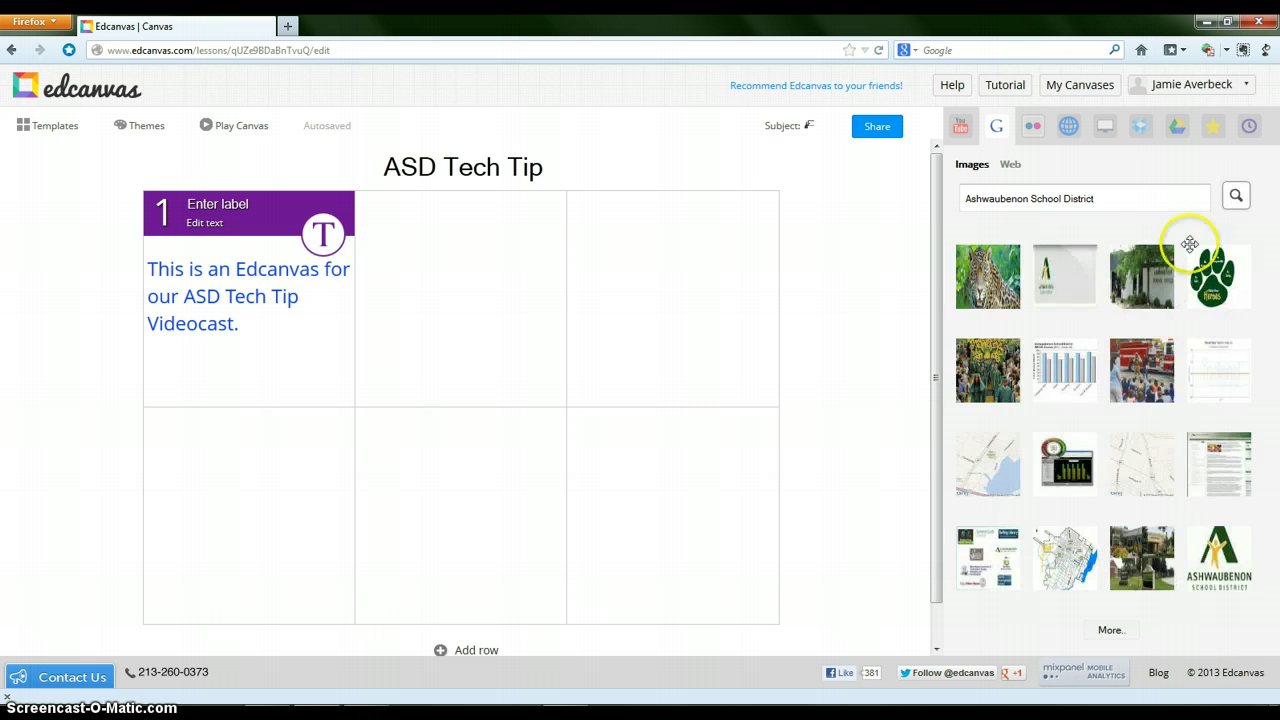
Preview the Ashwaubenon School District logo image, add it to the second canvas cell, and label it "ASD LOGO".
click(1211, 559)
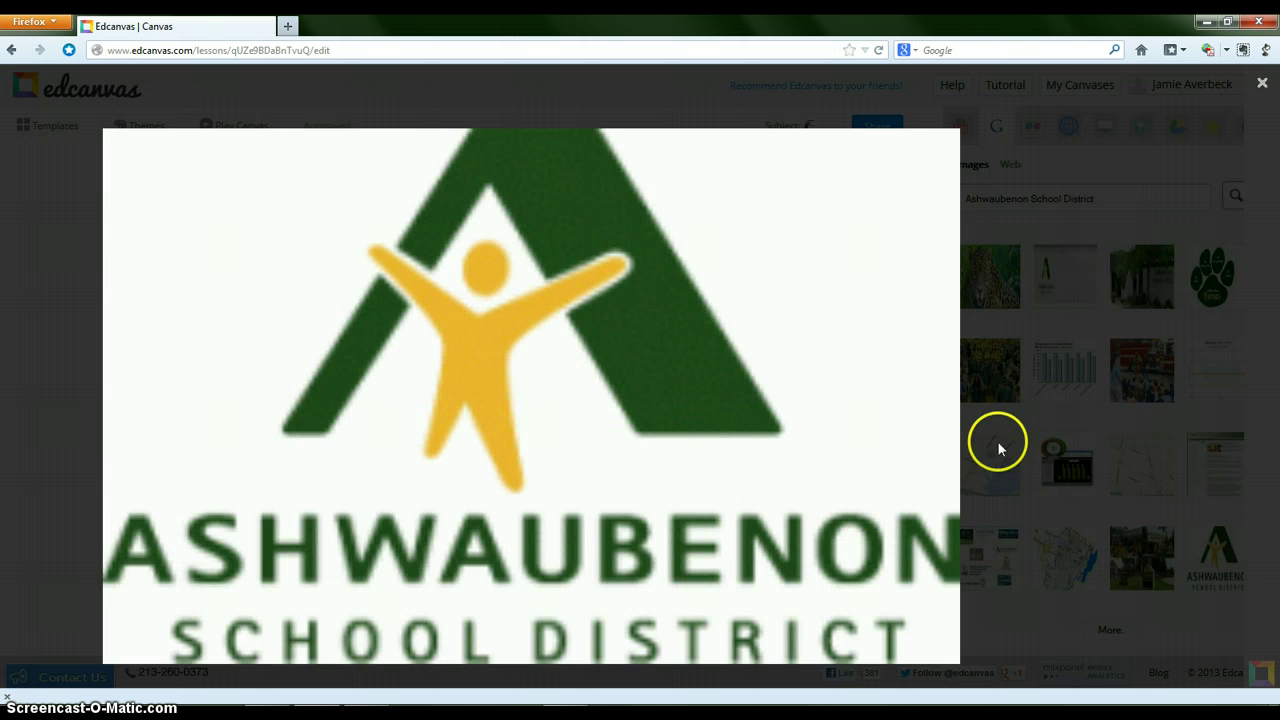
click(1263, 88)
drag(1229, 553, 496, 305)
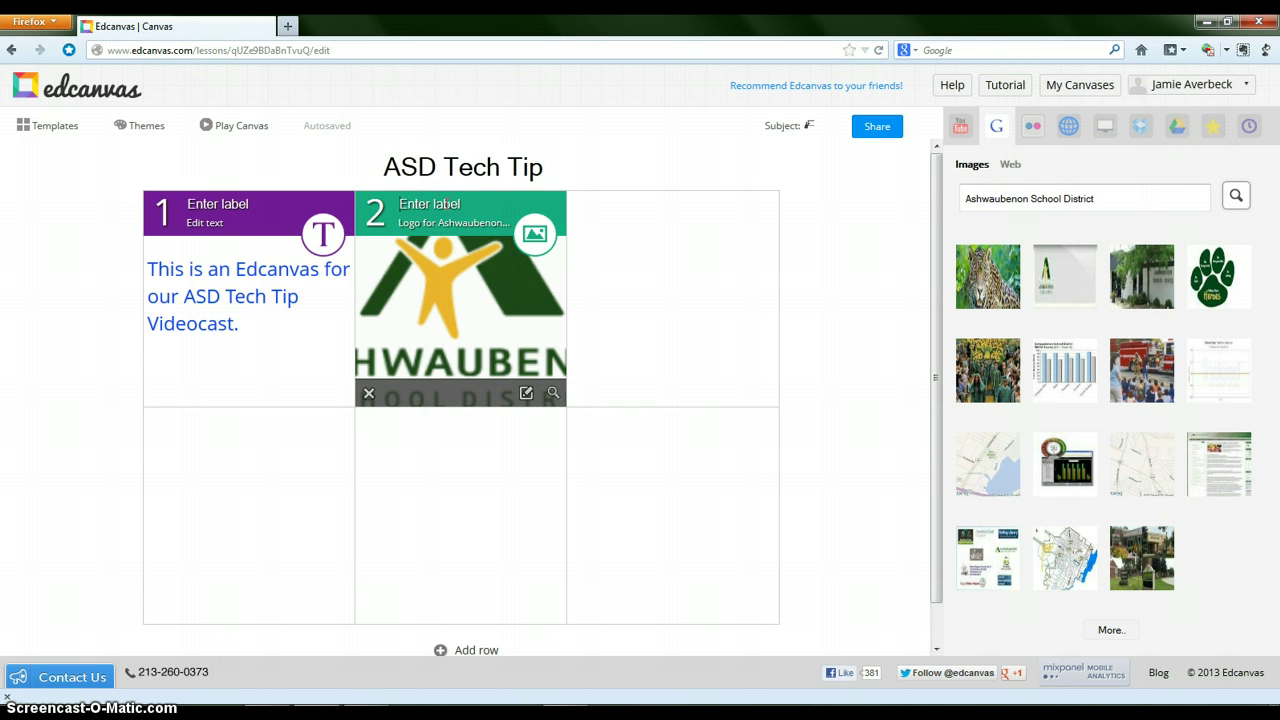
click(446, 204)
text(ASD LOGO)
click(586, 146)
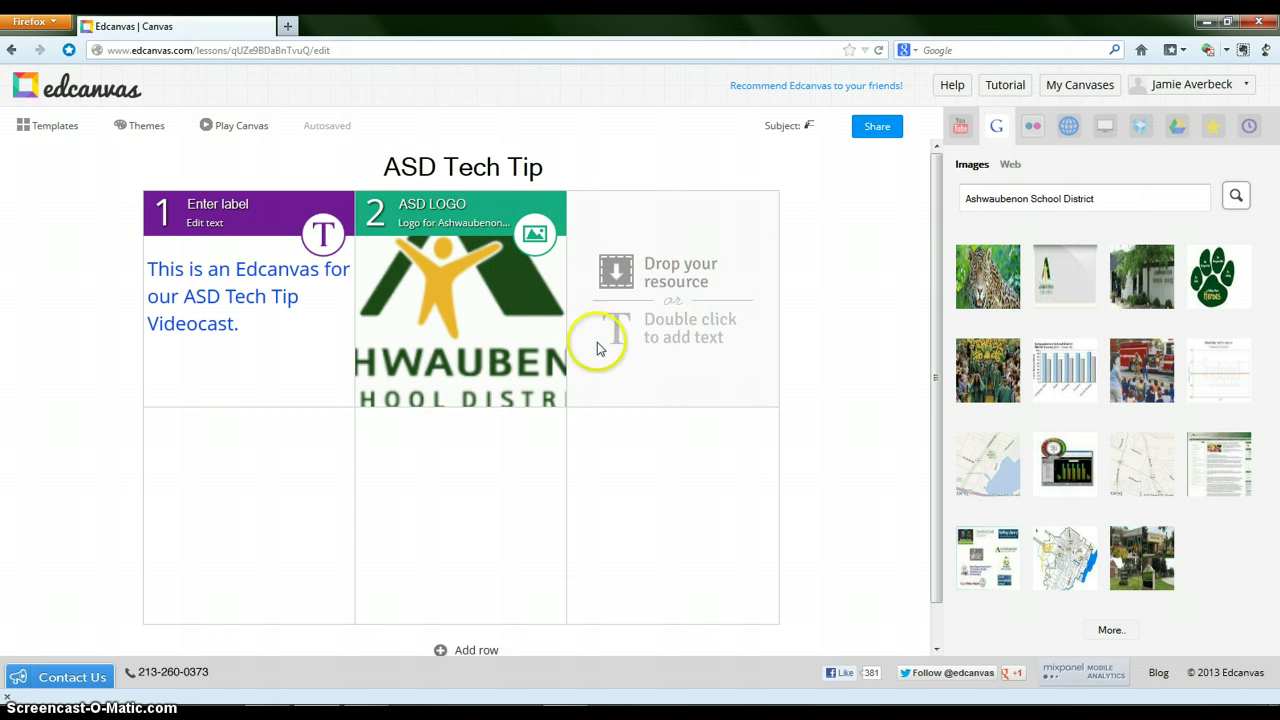
Add a text item to the third canvas cell reading "Here is our ASD TechTips Website.".
double_click(684, 289)
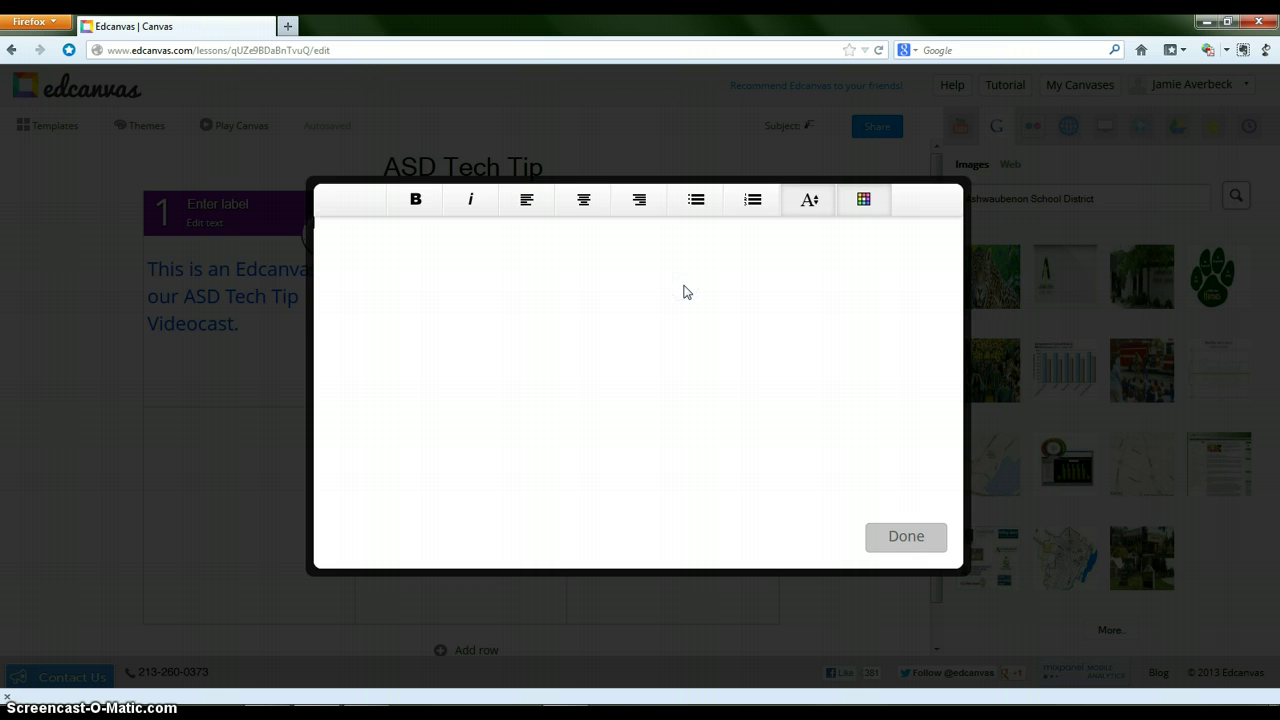
text(Hi)
text(re is a )
text(co)
key(BackSpace)
key(BackSpace)
key(BackSpace)
text(ou)
key(BackSpace)
key(BackSpace)
text(our ASD Techt)
key(BackSpace)
text(Tips )
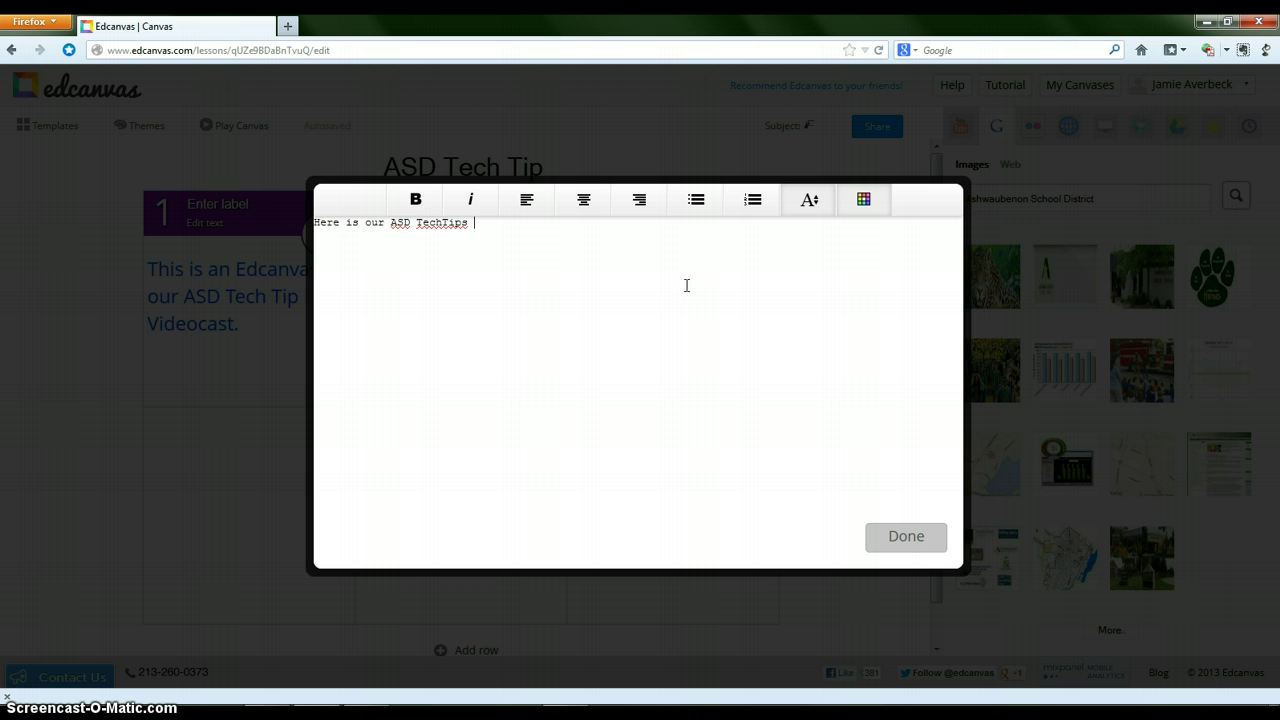
text(Website.)
click(900, 536)
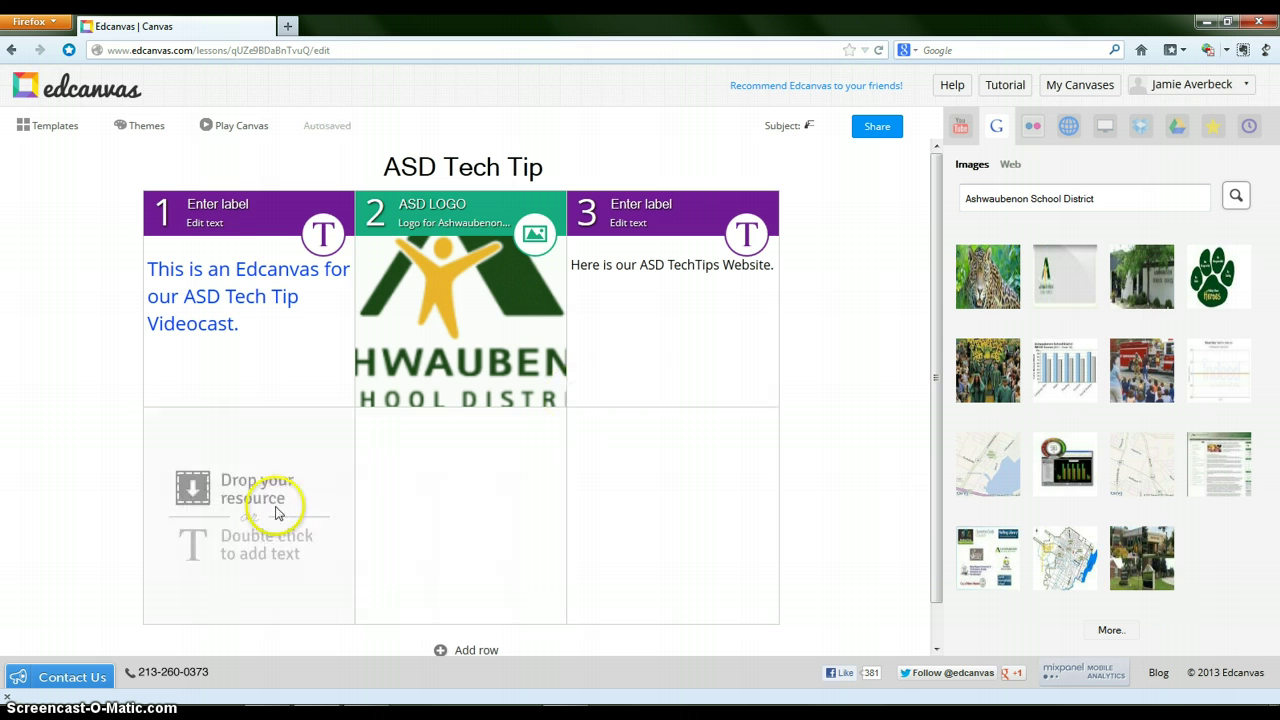
click(1066, 126)
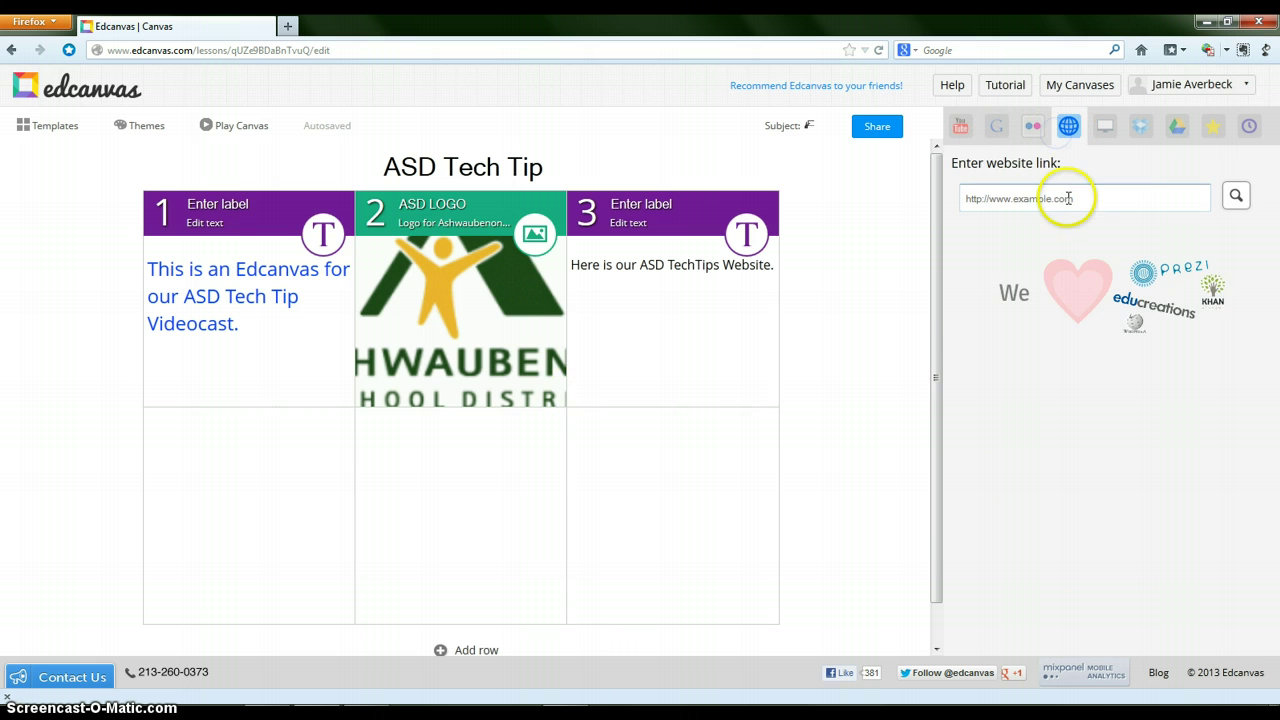
text(www.asd)
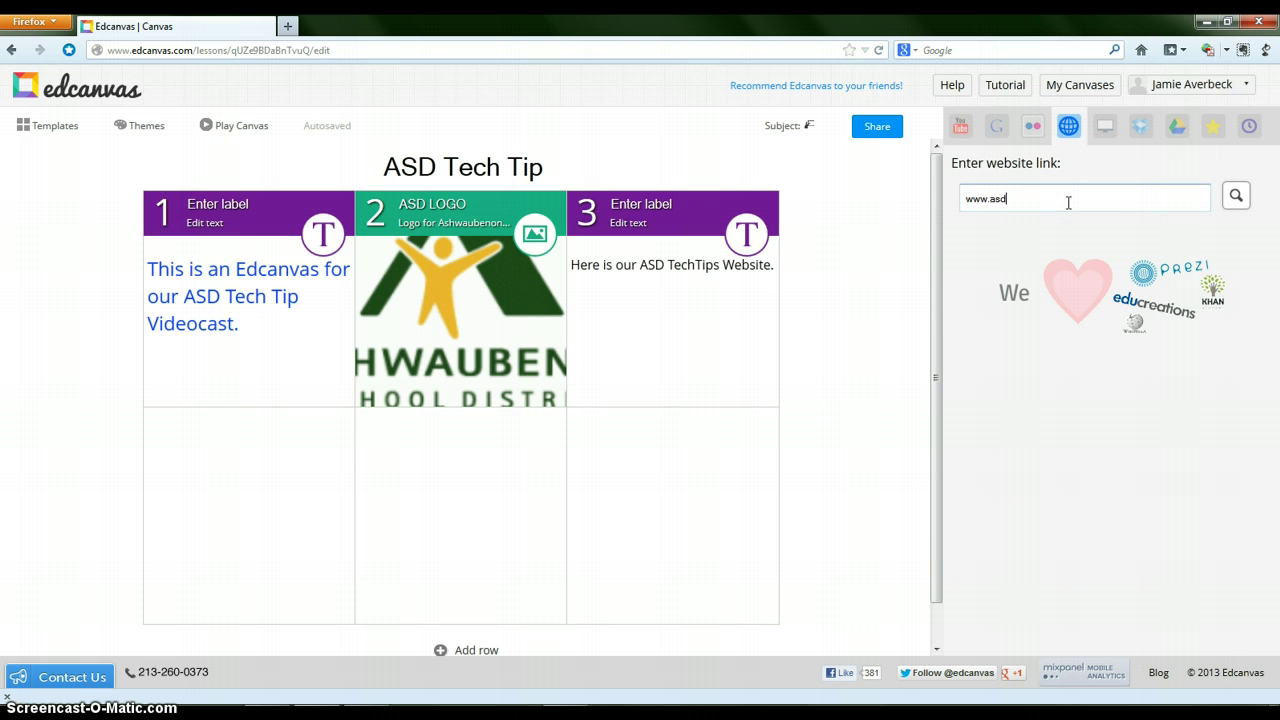
text(techtips.weebly.com)
key(Return)
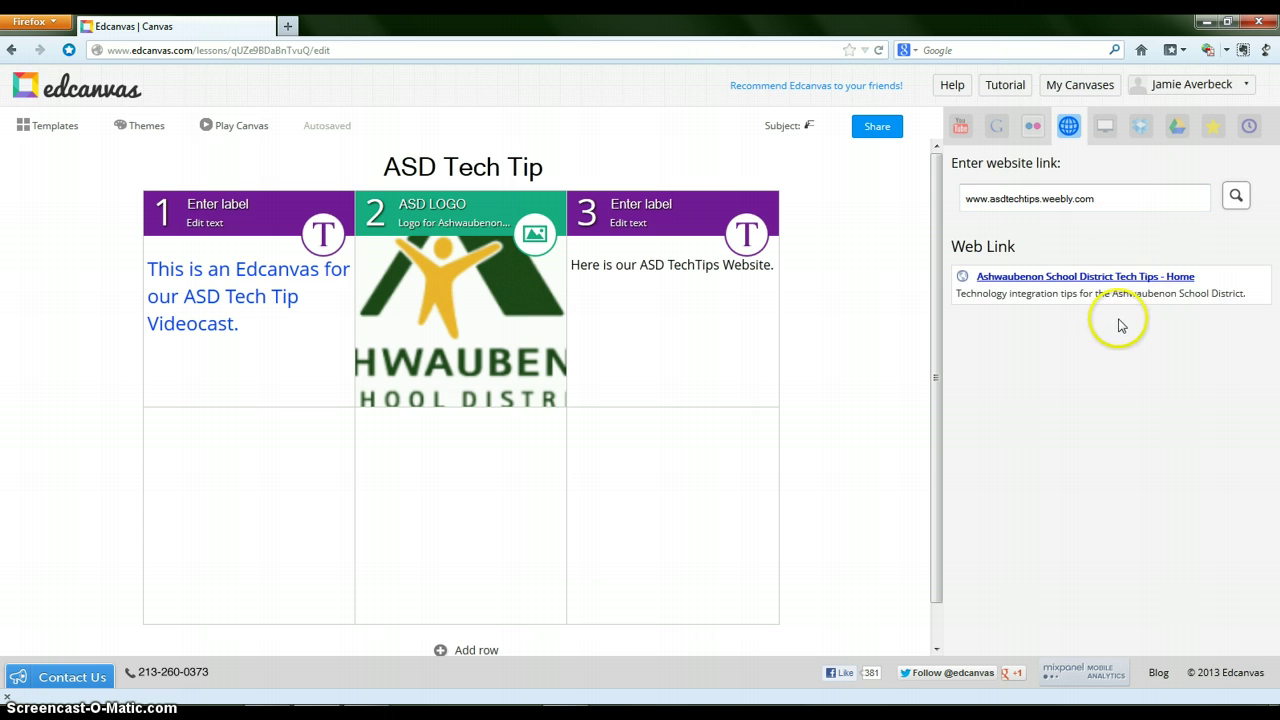
drag(1140, 280, 271, 498)
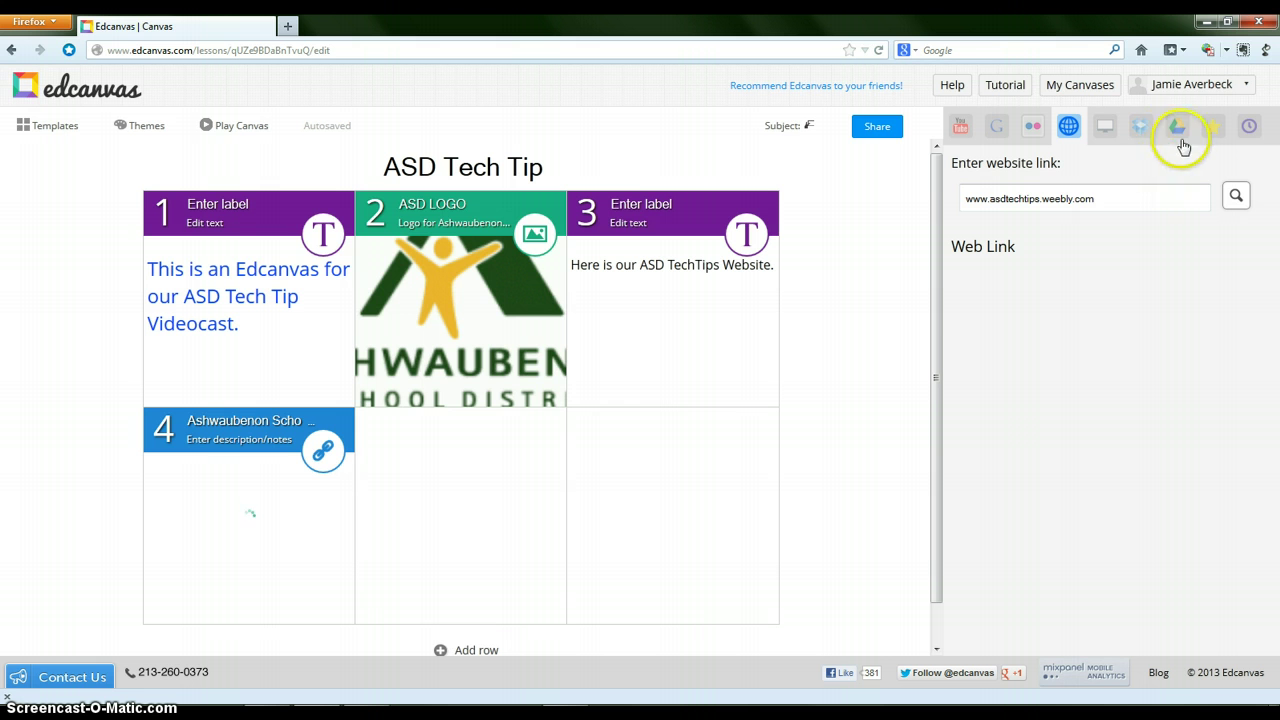
Upload I_Am_The_Teacher.pub from the Documents library and place it in the fifth canvas cell.
click(1104, 126)
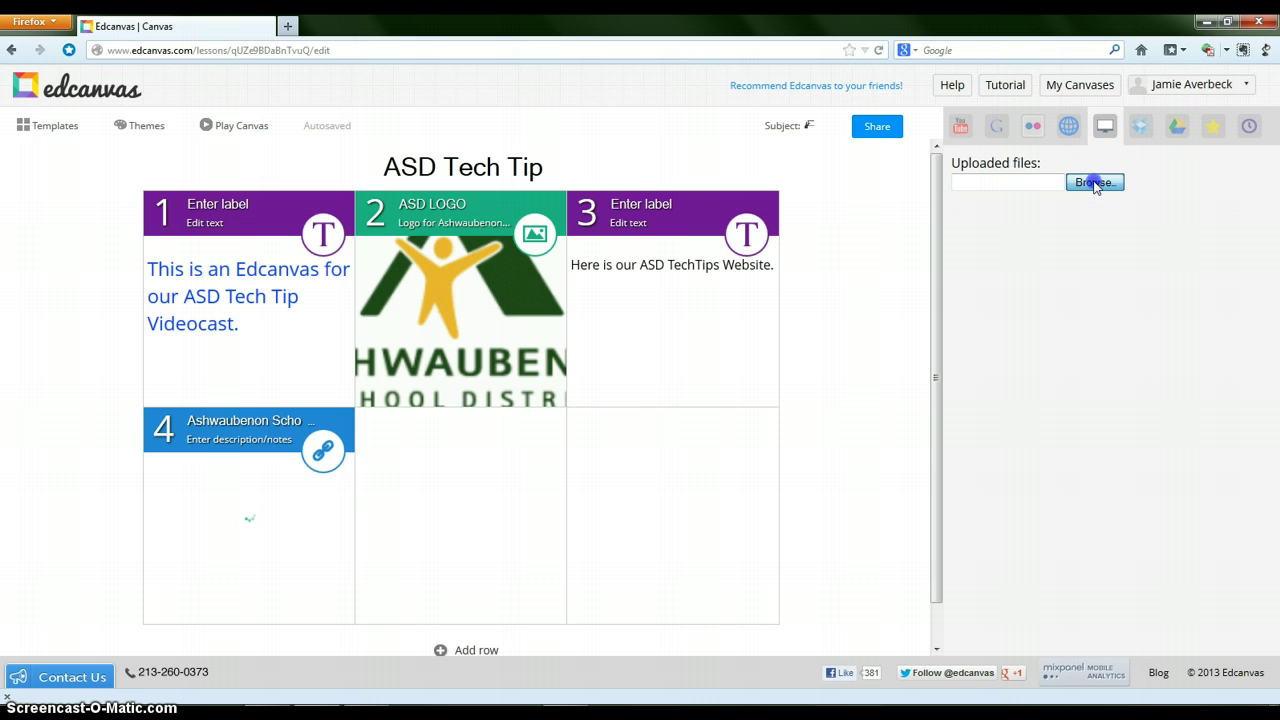
click(1093, 183)
drag(620, 172, 623, 258)
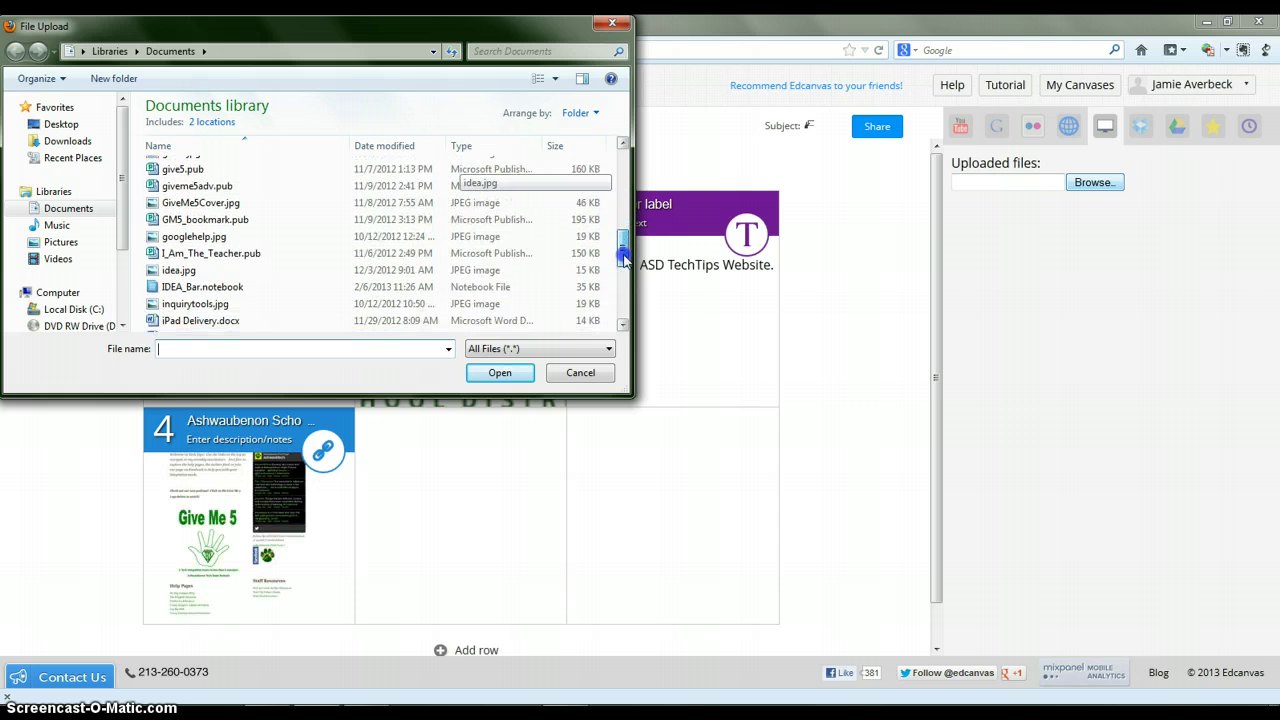
click(233, 257)
click(494, 372)
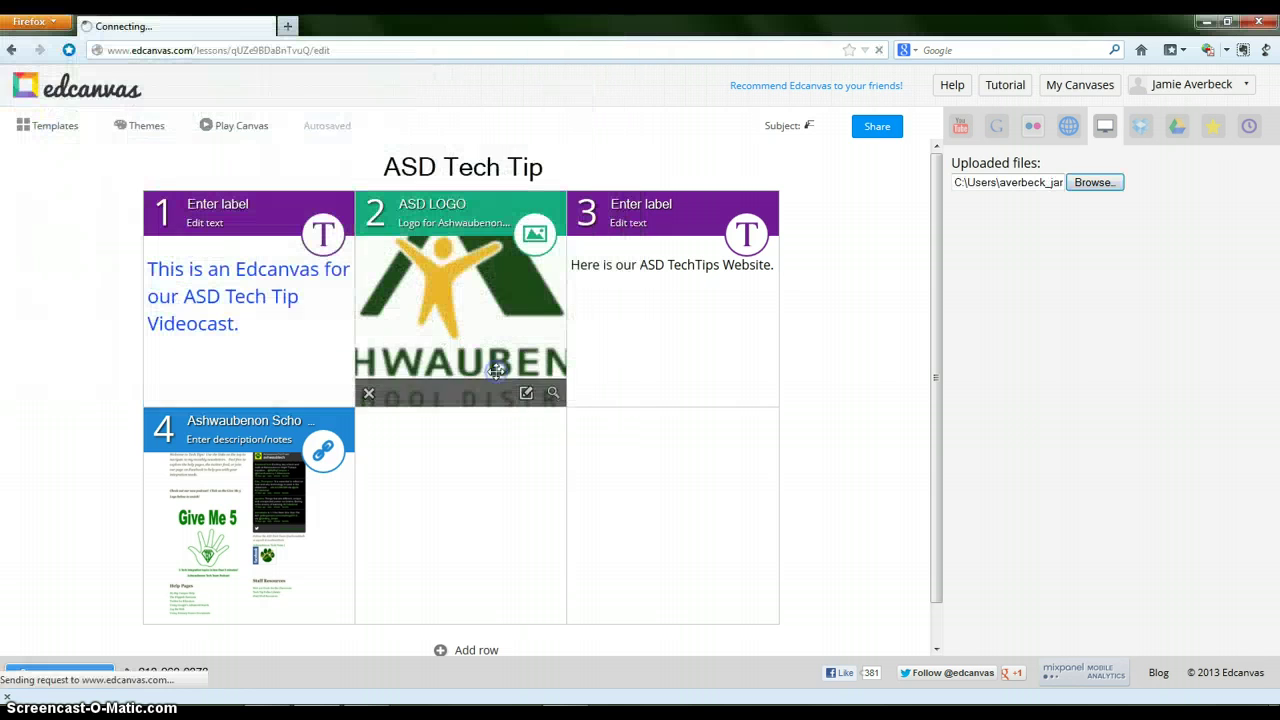
drag(1032, 214, 483, 478)
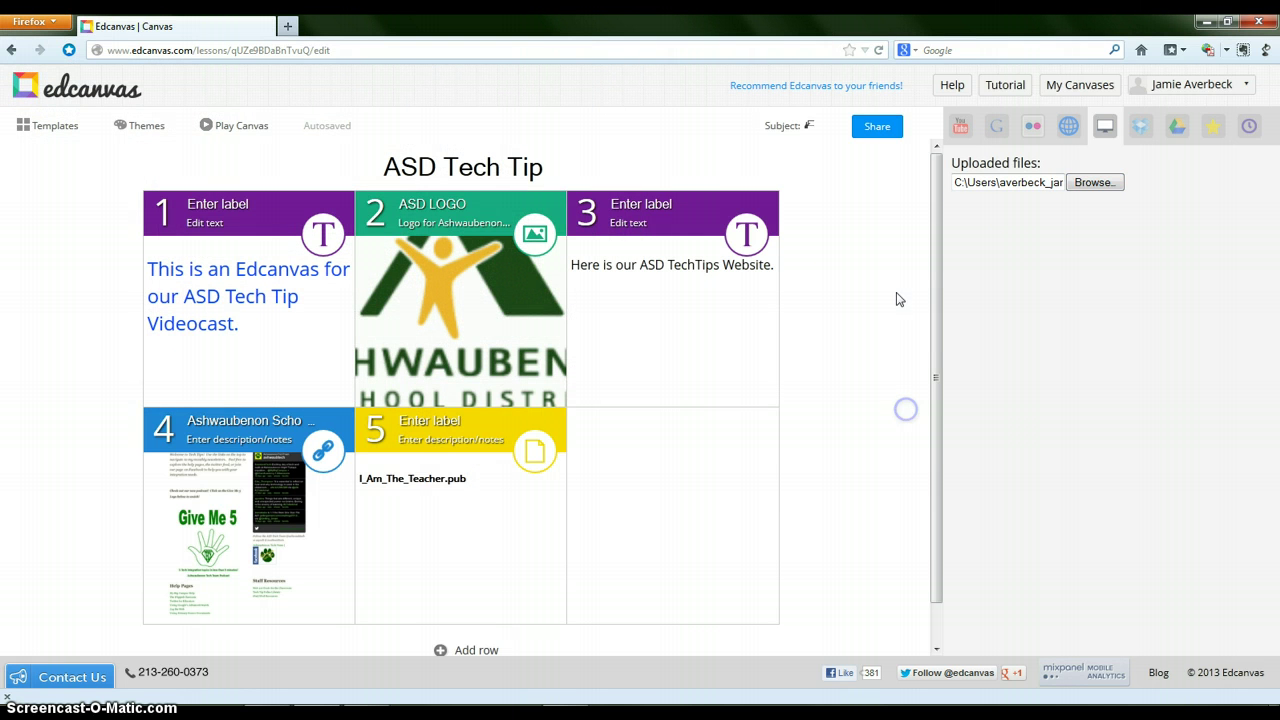
Play the canvas with the comments hidden, view each item in order, and dismiss the Publisher file's download at the end.
click(254, 131)
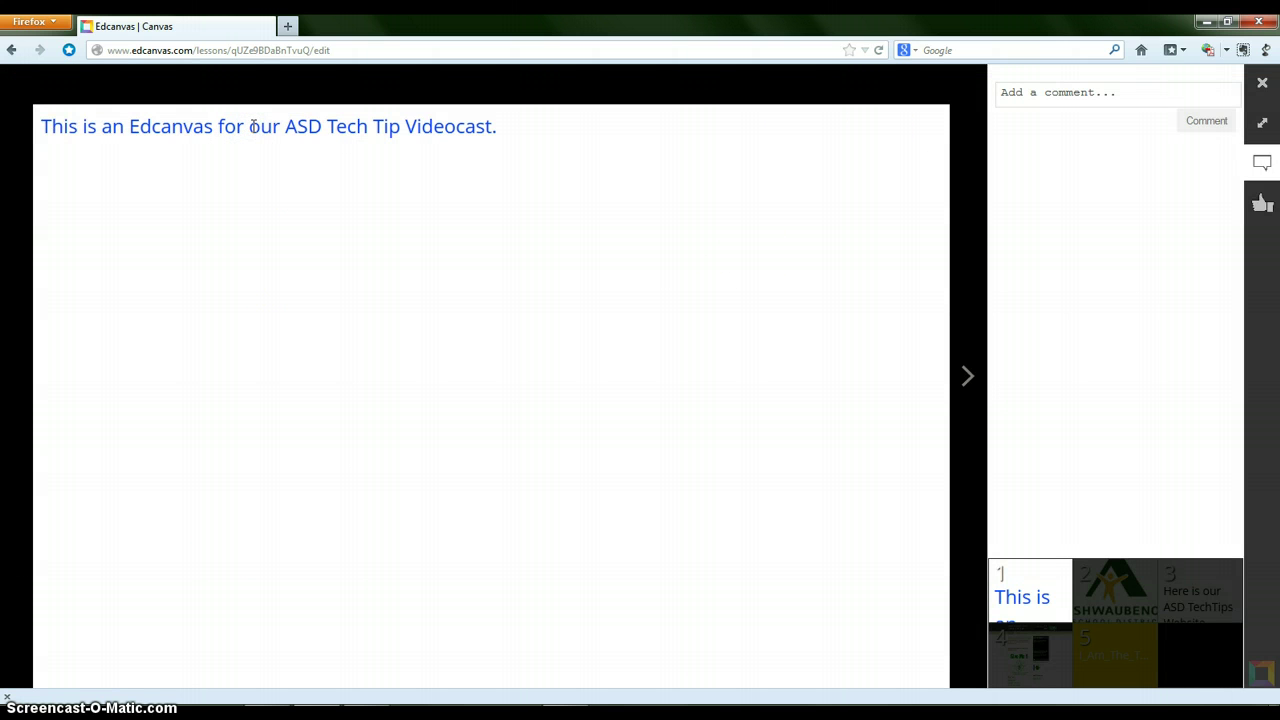
click(71, 274)
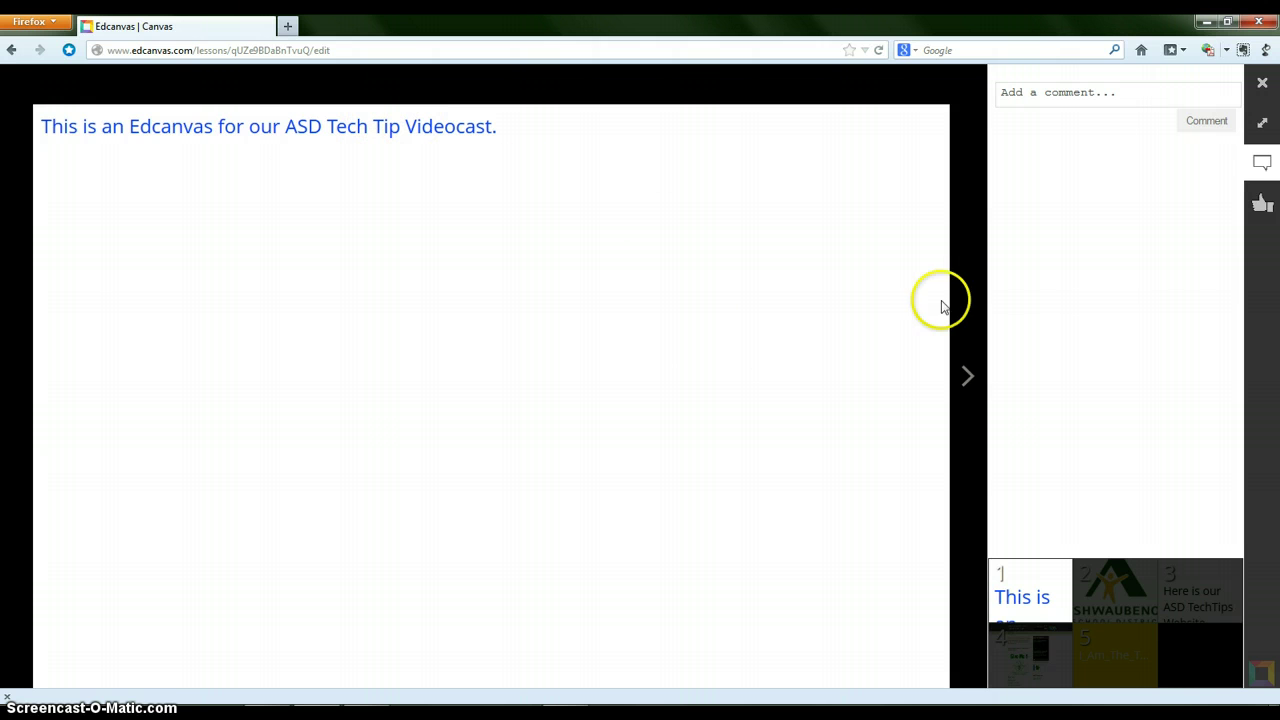
click(1264, 163)
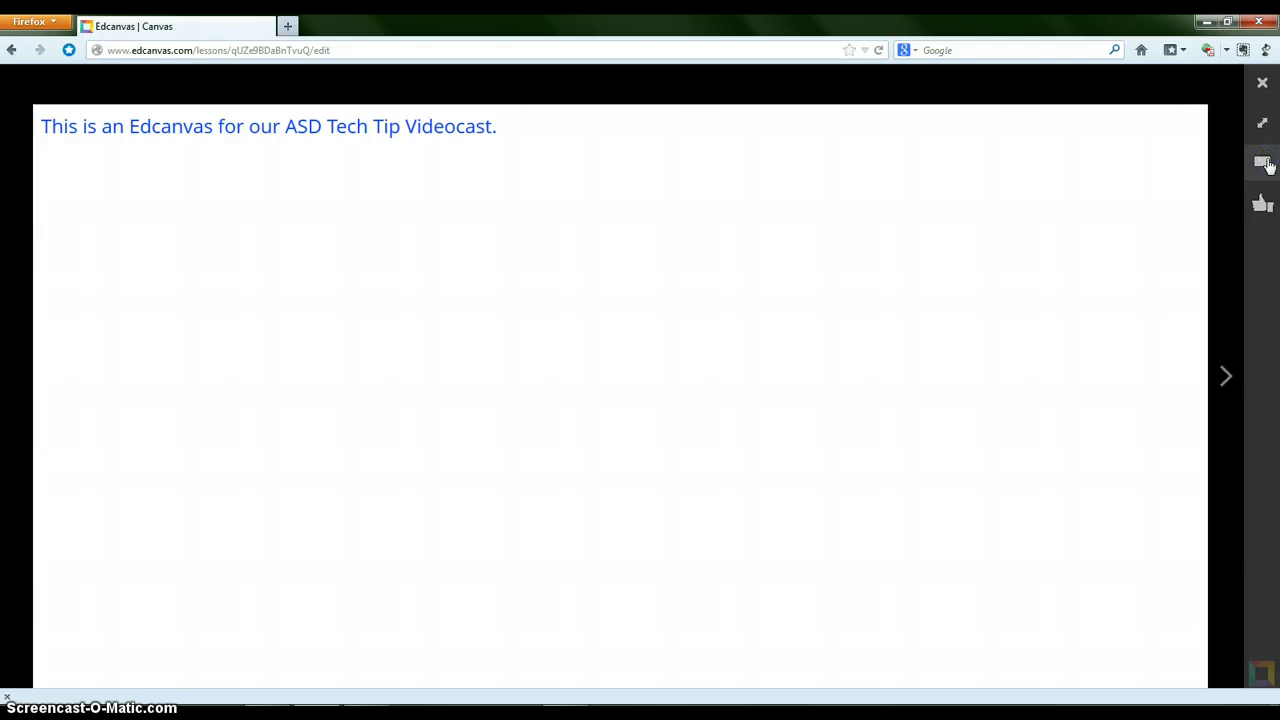
click(1228, 377)
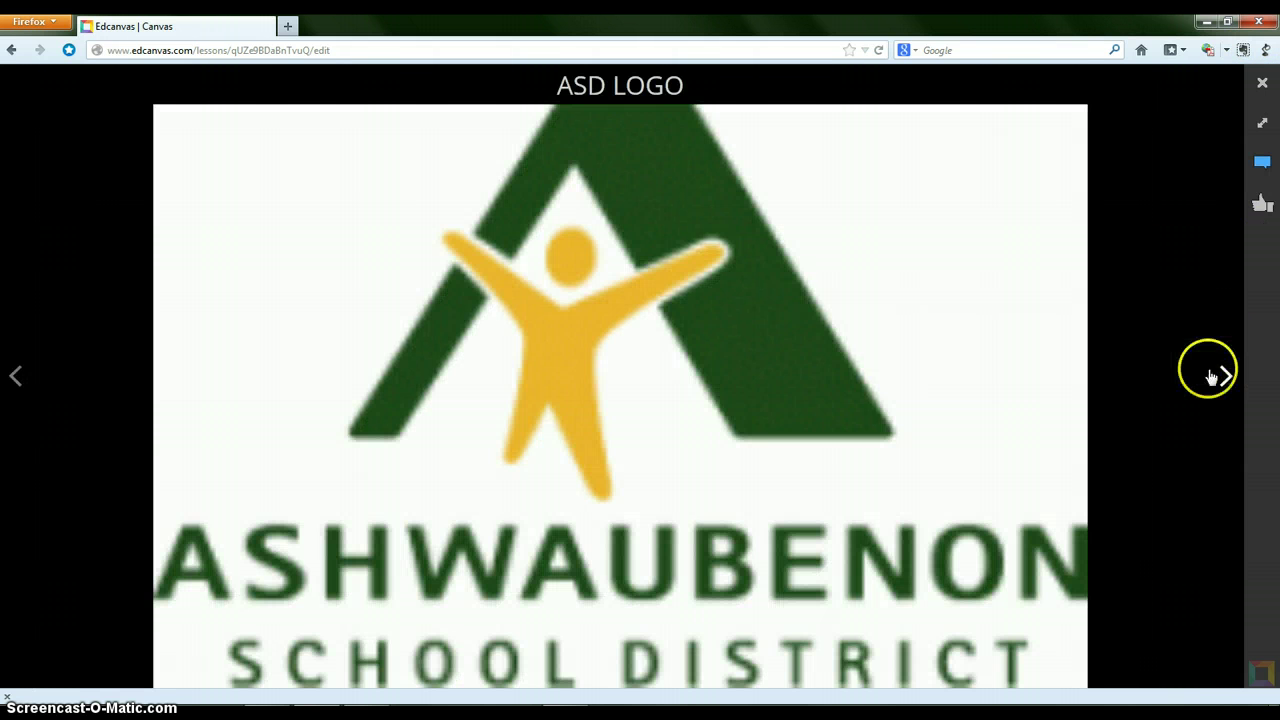
click(1222, 377)
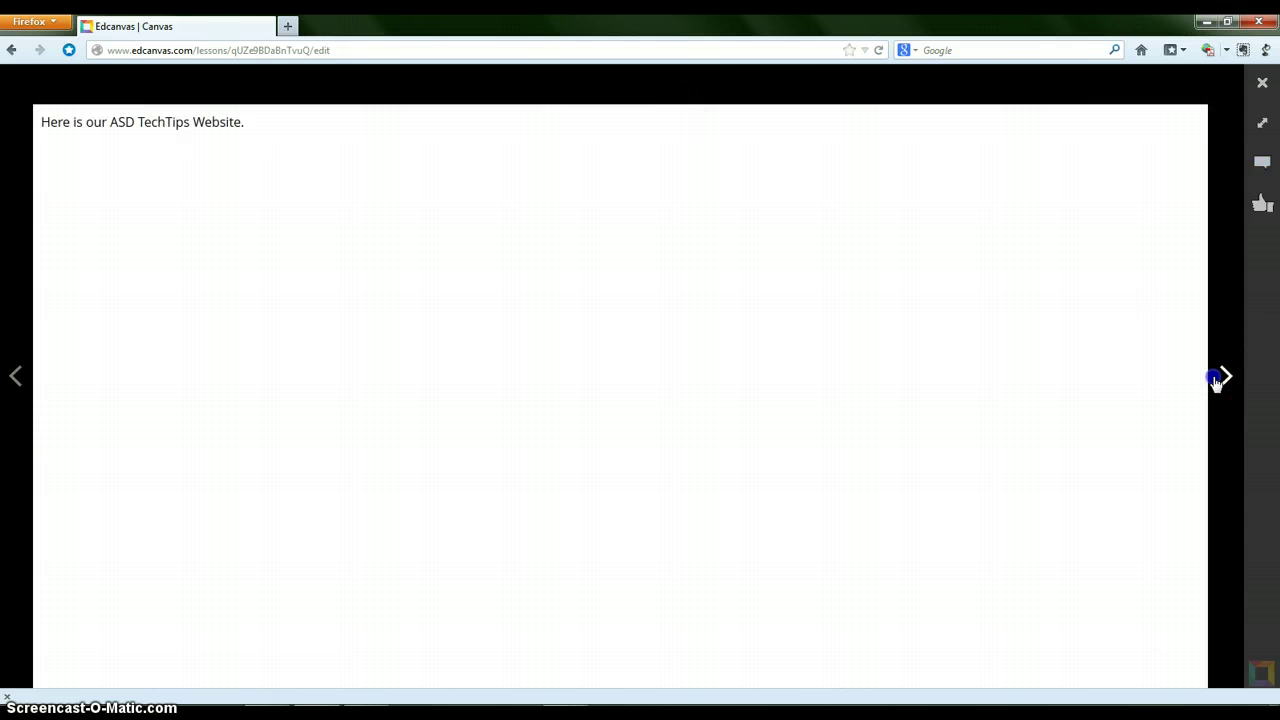
click(1217, 381)
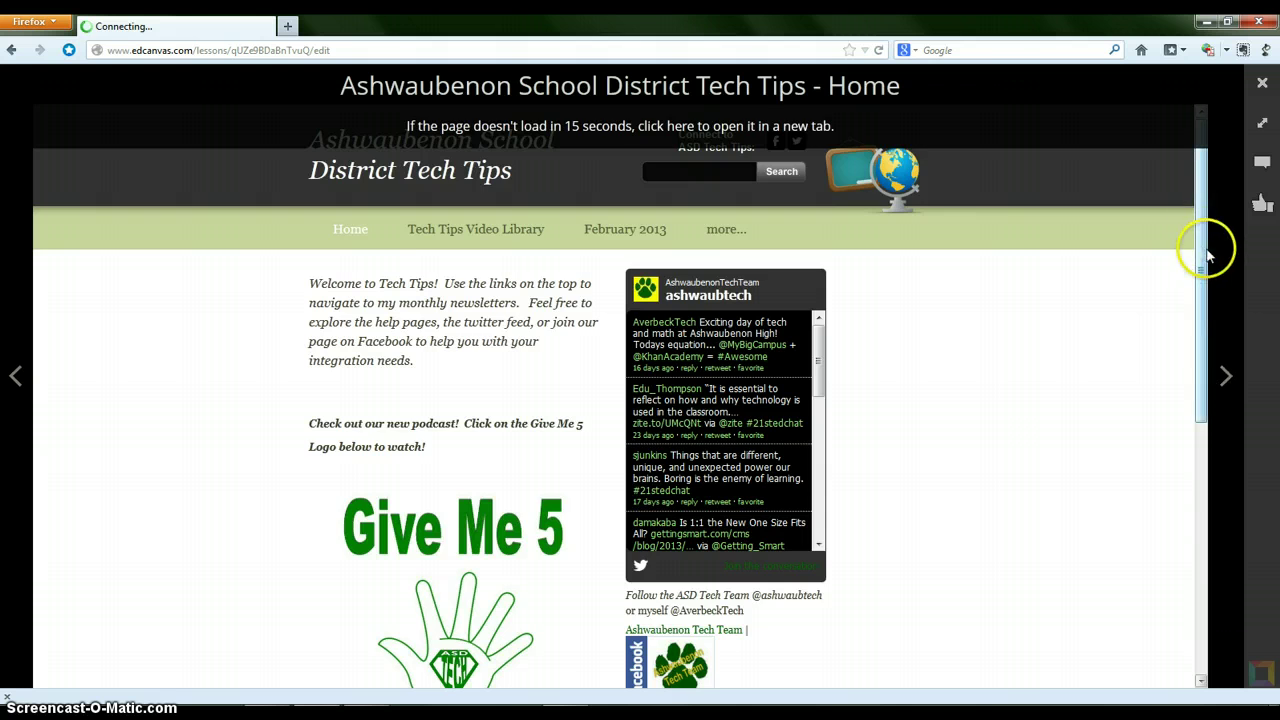
drag(1206, 240, 1140, 194)
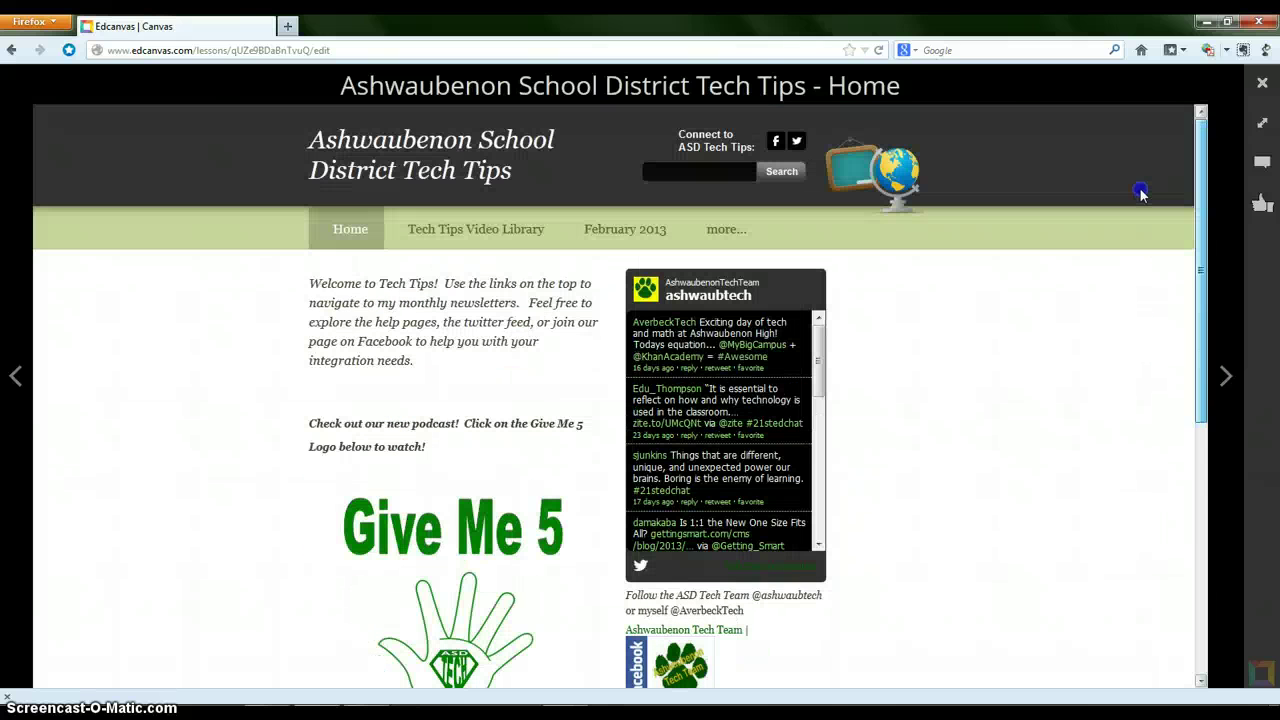
click(1226, 375)
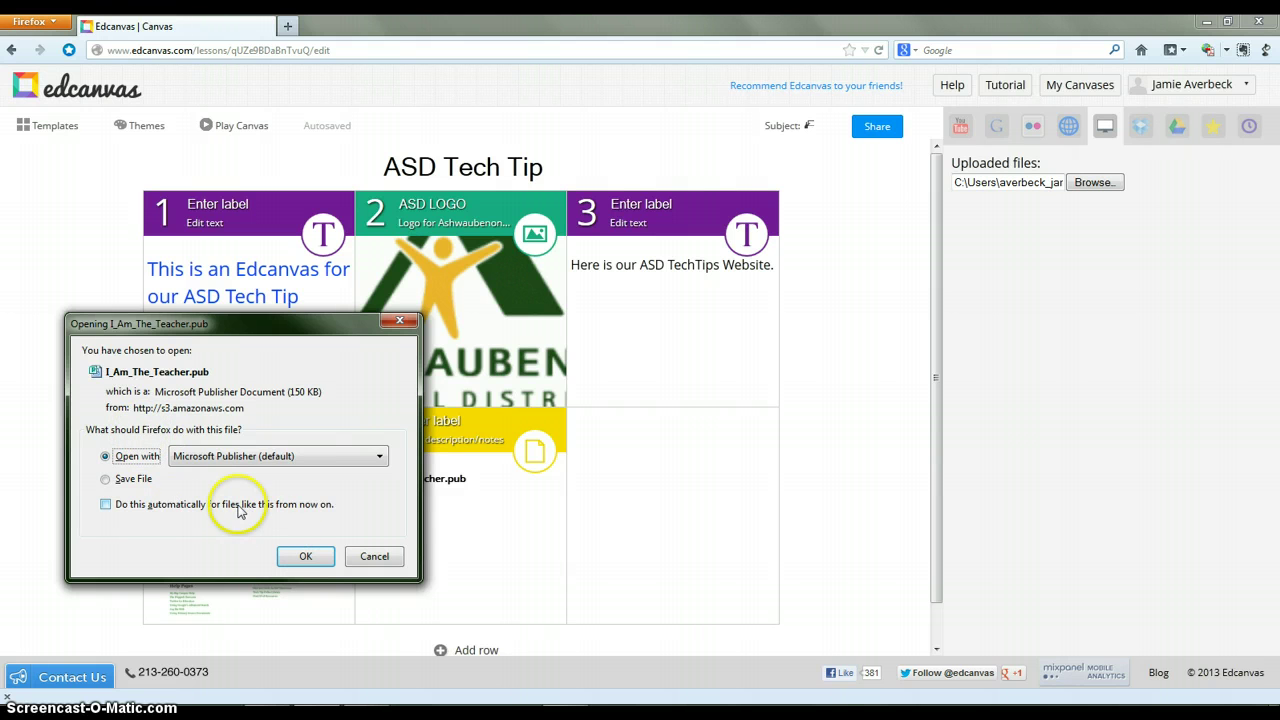
click(376, 561)
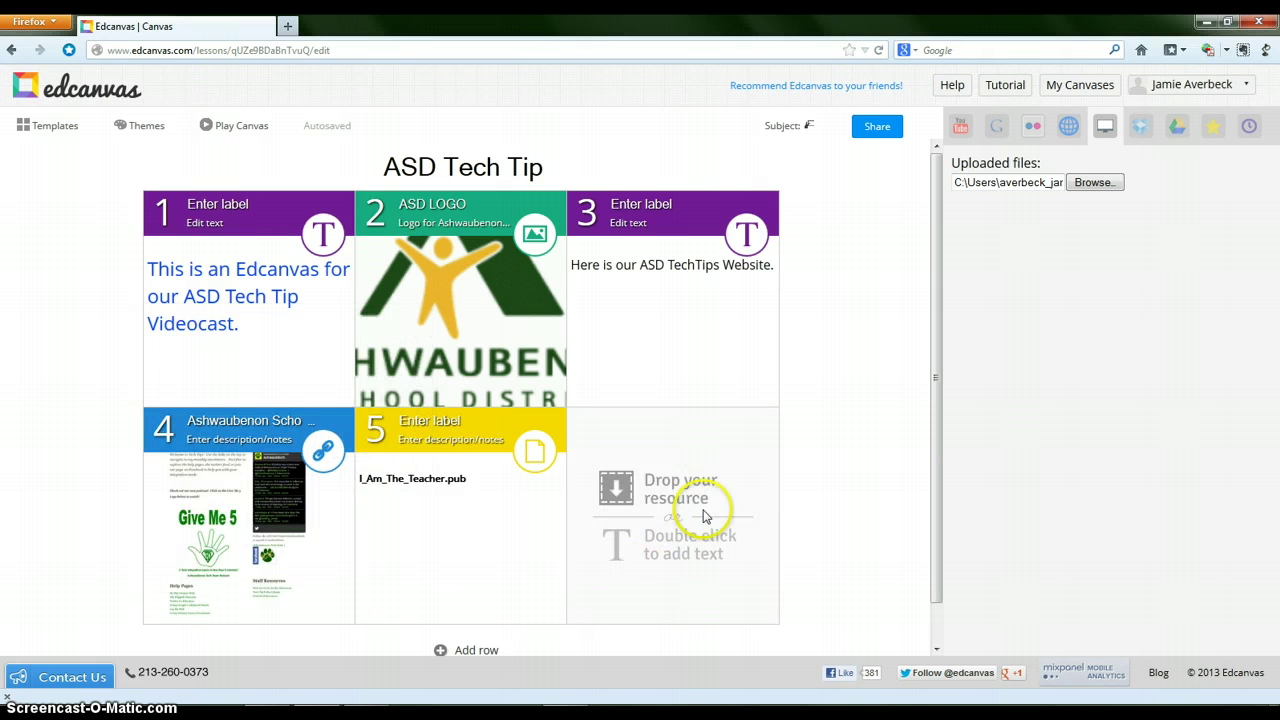